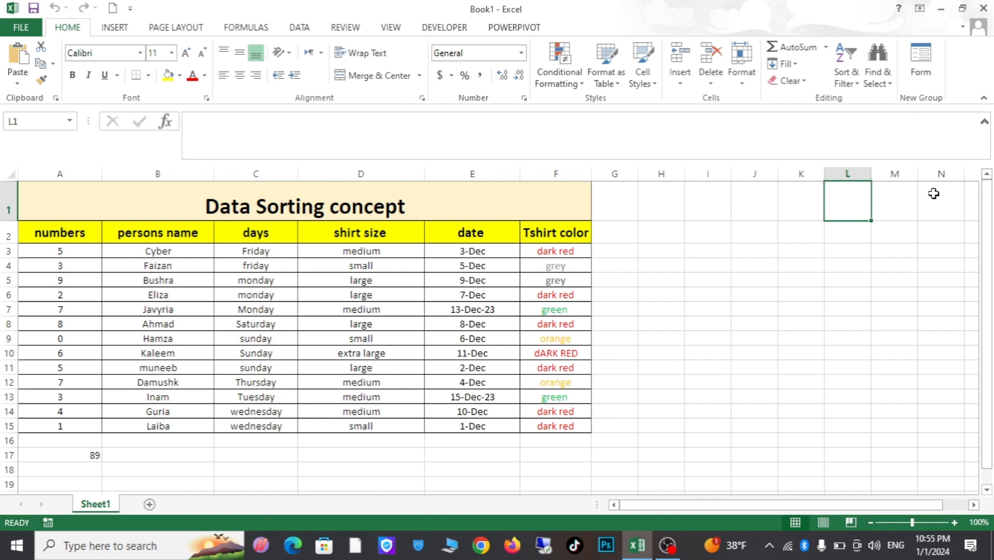
- Sort the table rows by the numbers column from smallest to largest, expanding the selection to the adjacent data
left_click(60, 232)
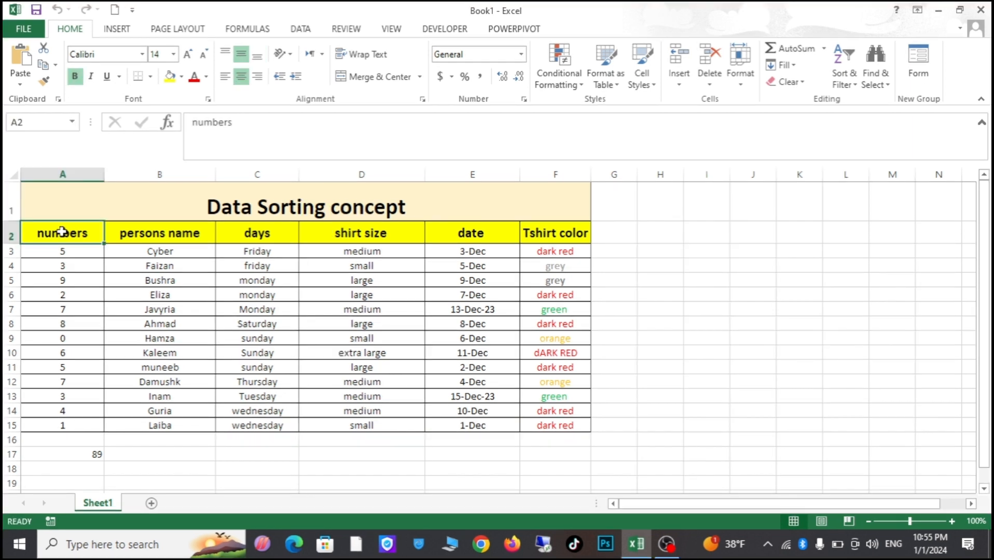
left_click(63, 256)
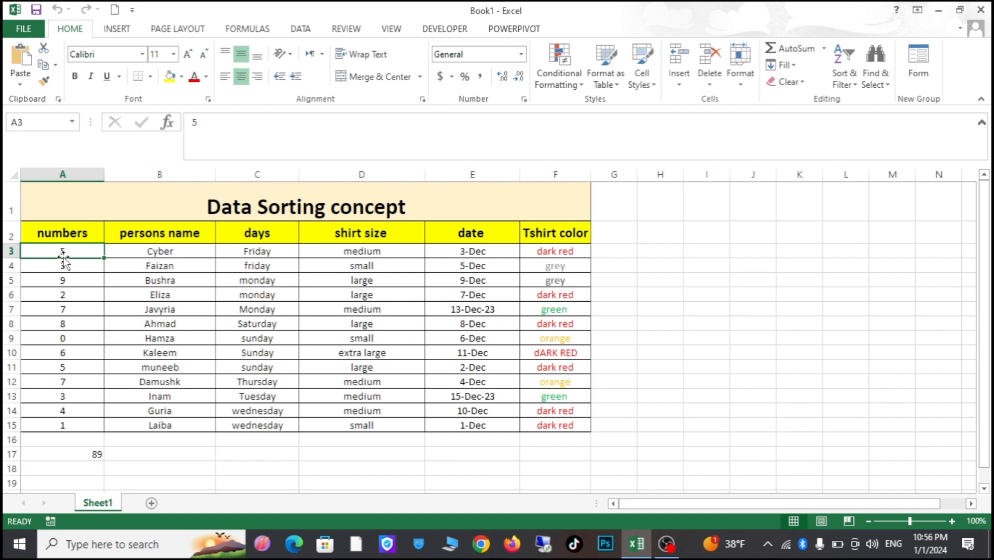
left_click_drag(63, 258, 62, 425)
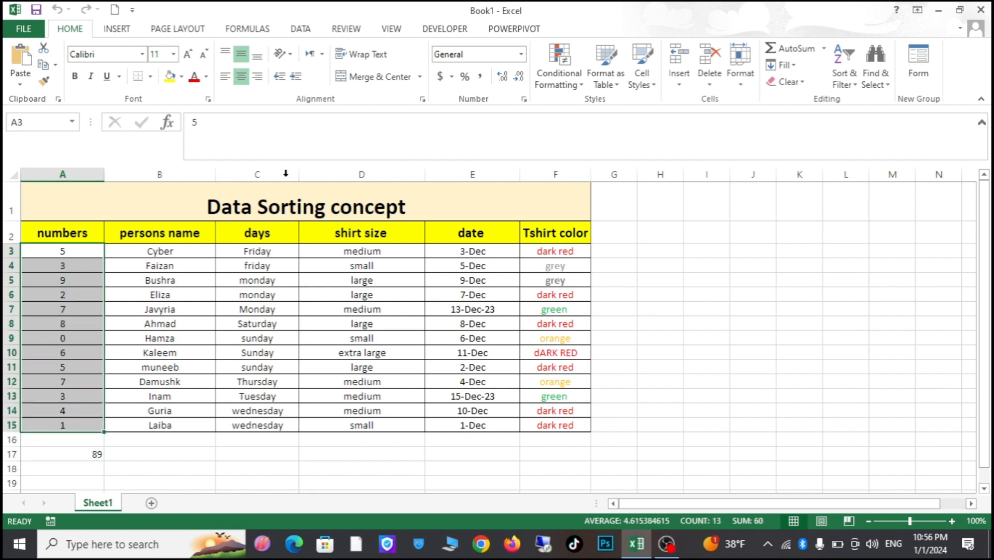
left_click(300, 30)
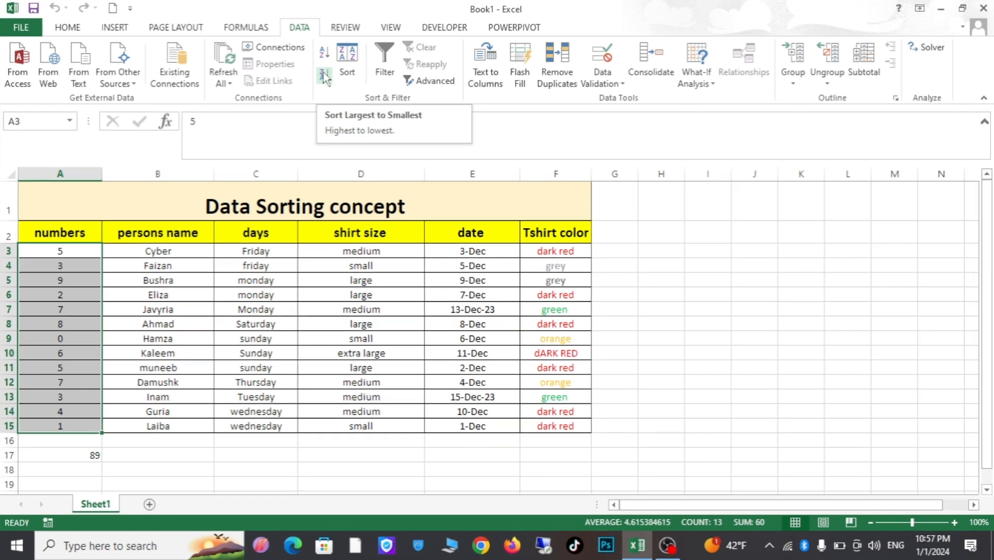
left_click(699, 294)
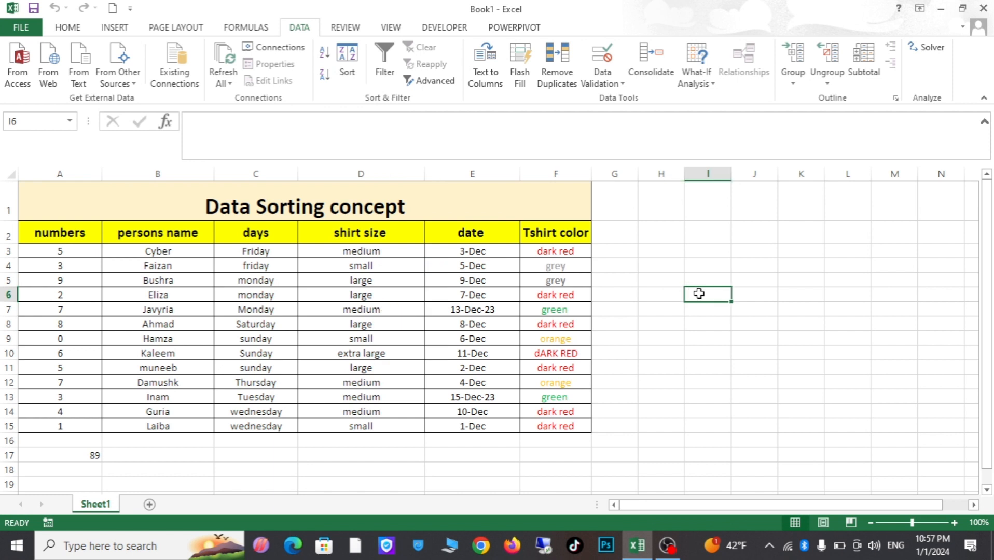
left_click_drag(79, 252, 75, 426)
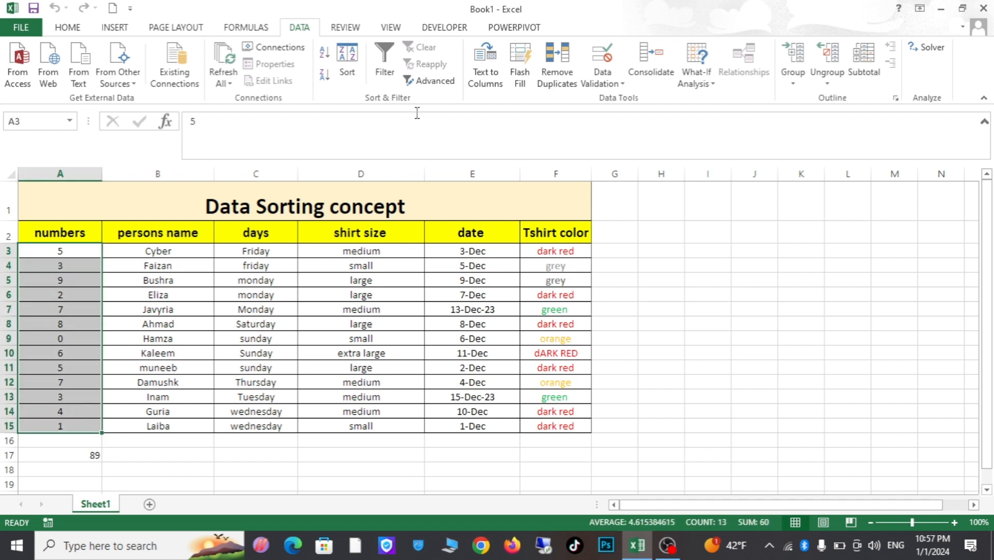
left_click(324, 54)
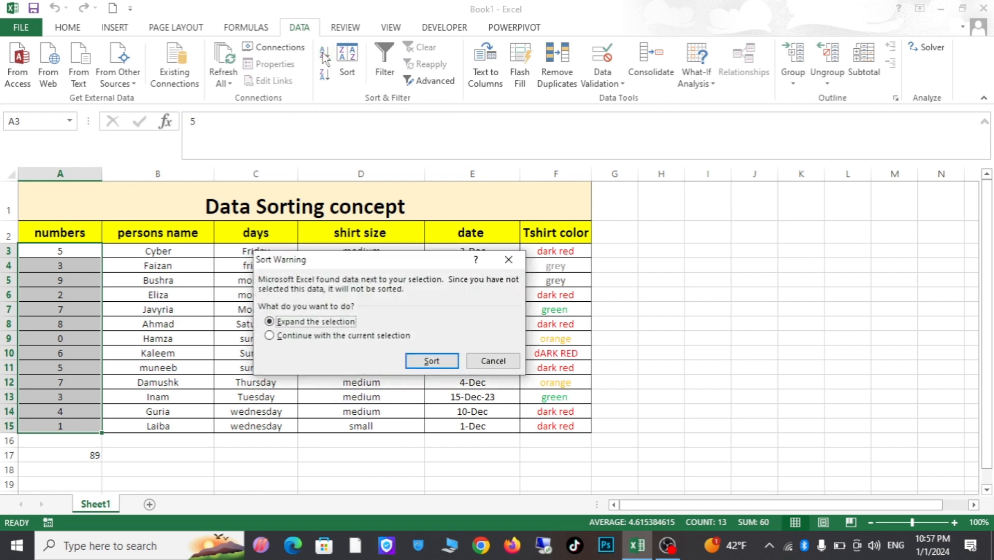
left_click(431, 361)
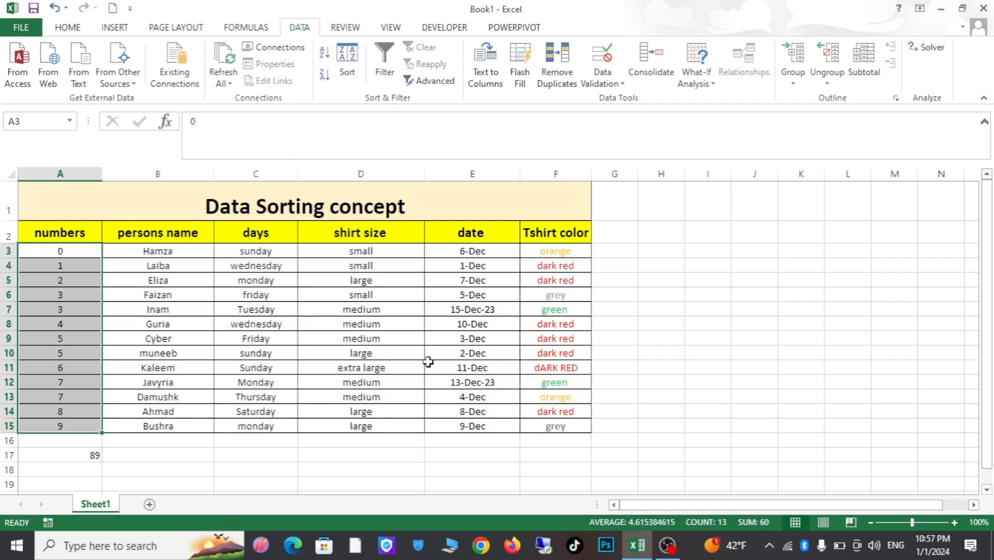
- Sort the table rows by the numbers column from largest to smallest, expanding the selection to the adjacent data
left_click(68, 250)
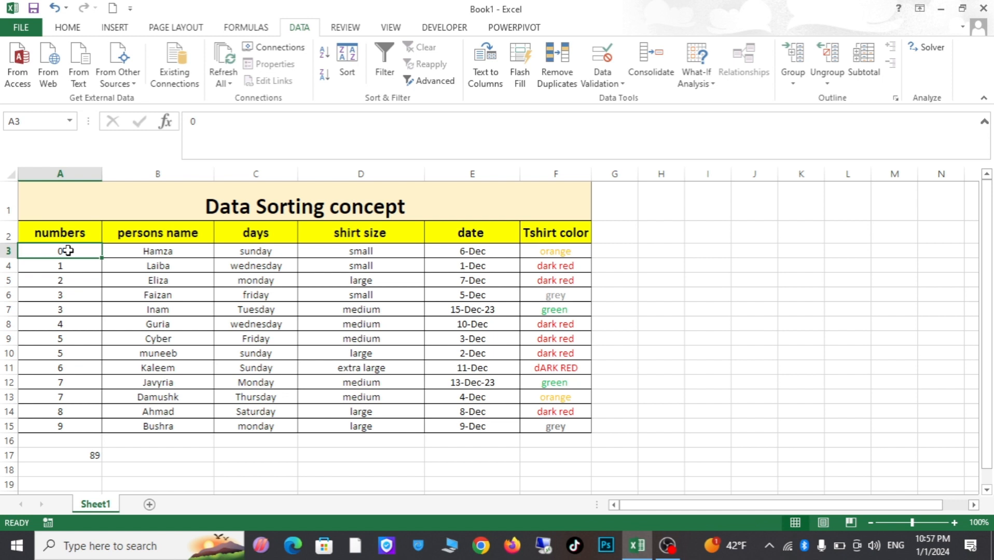
left_click_drag(68, 250, 67, 429)
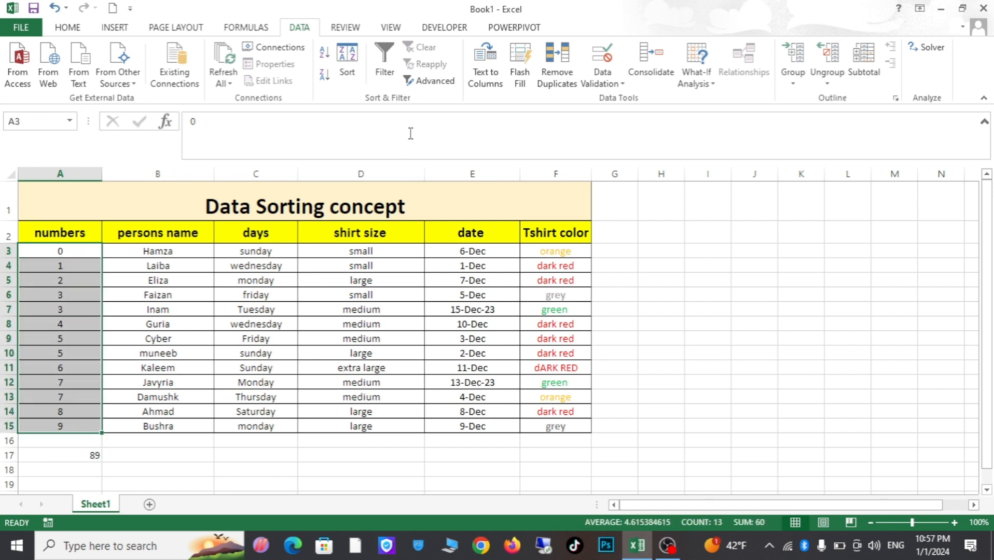
left_click(323, 78)
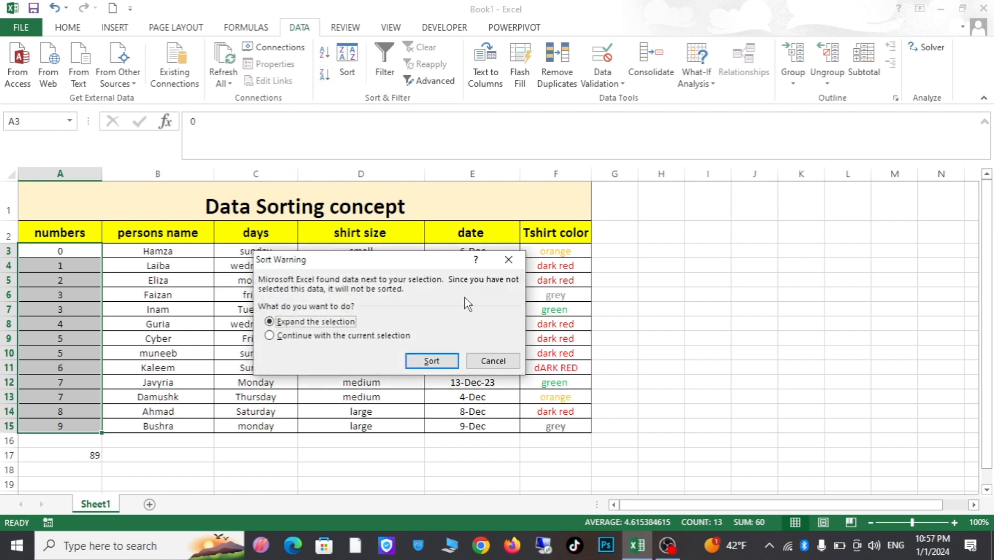
left_click(431, 361)
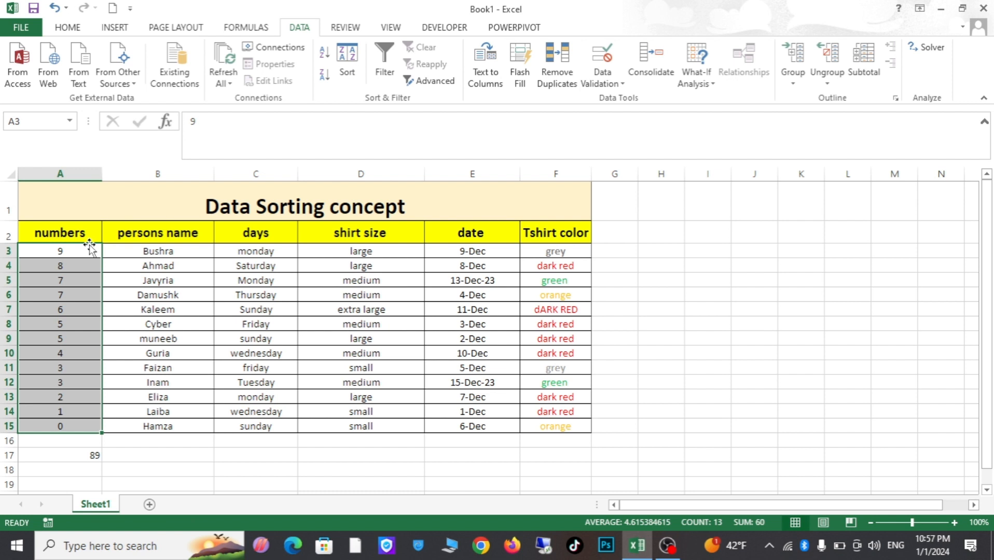
left_click(67, 251)
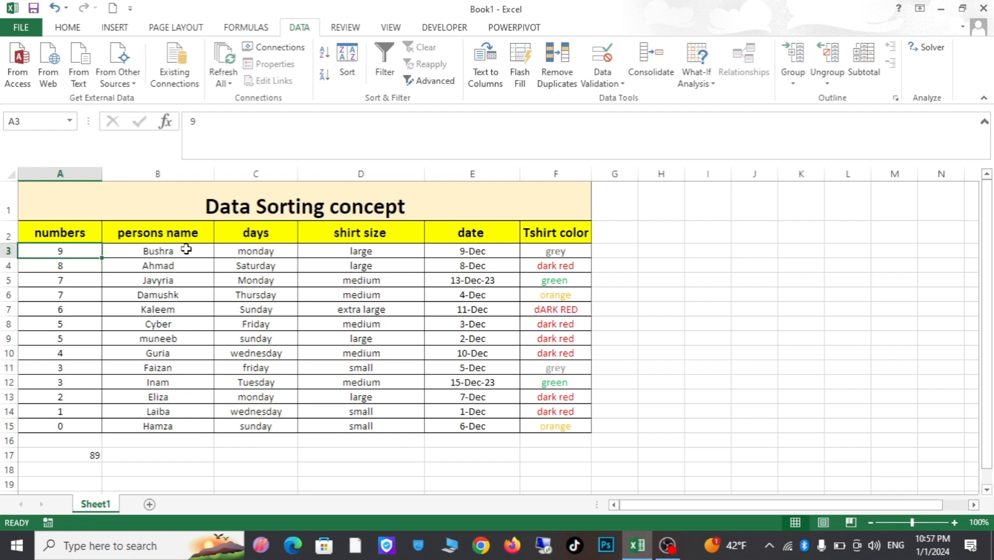
- Sort the table rows by the persons name column from A to Z, with the selection expanded
left_click(170, 253)
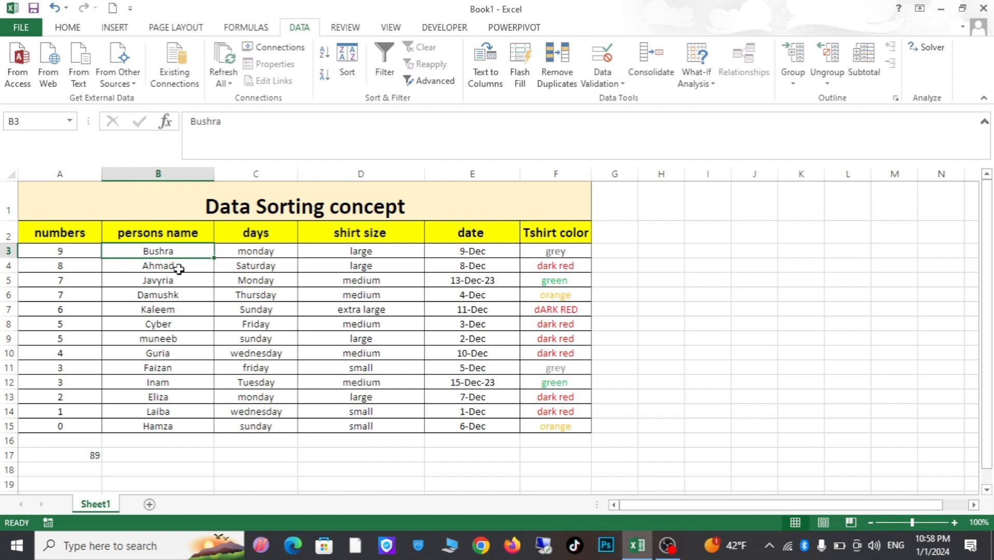
left_click_drag(167, 252, 174, 295)
left_click_drag(173, 392, 165, 421)
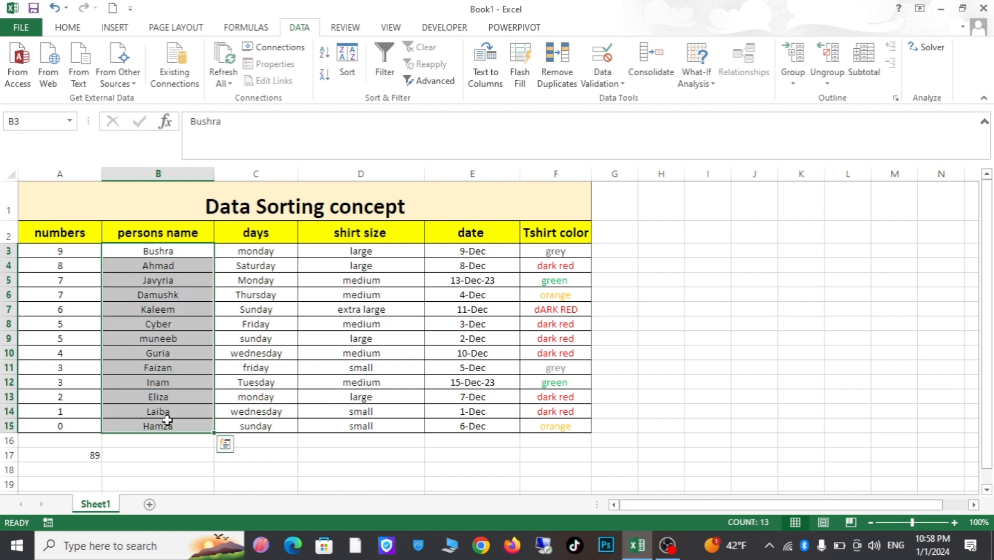
left_click(324, 54)
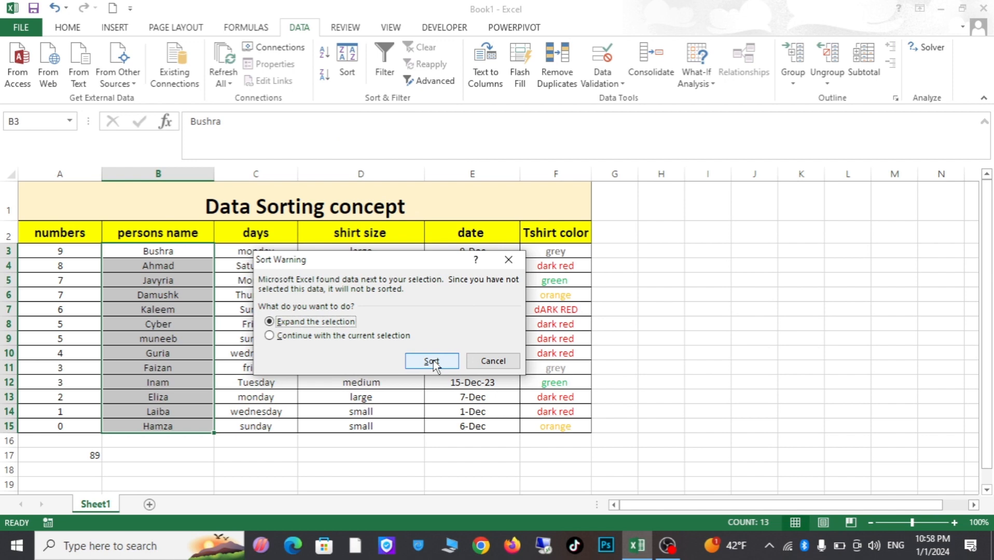
left_click(432, 363)
left_click(308, 310)
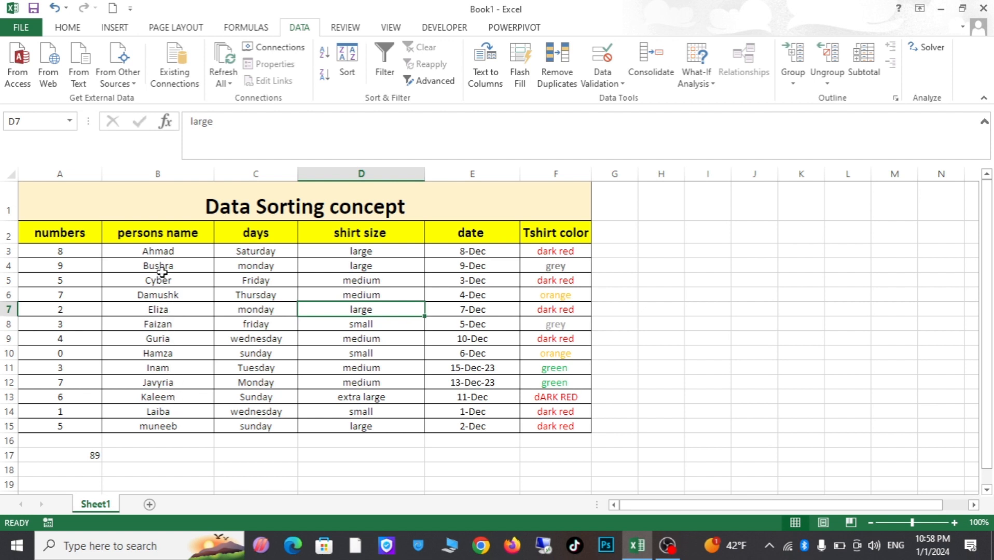
- Sort the table rows by the persons name column from Z to A, with the selection expanded
left_click_drag(161, 251, 172, 421)
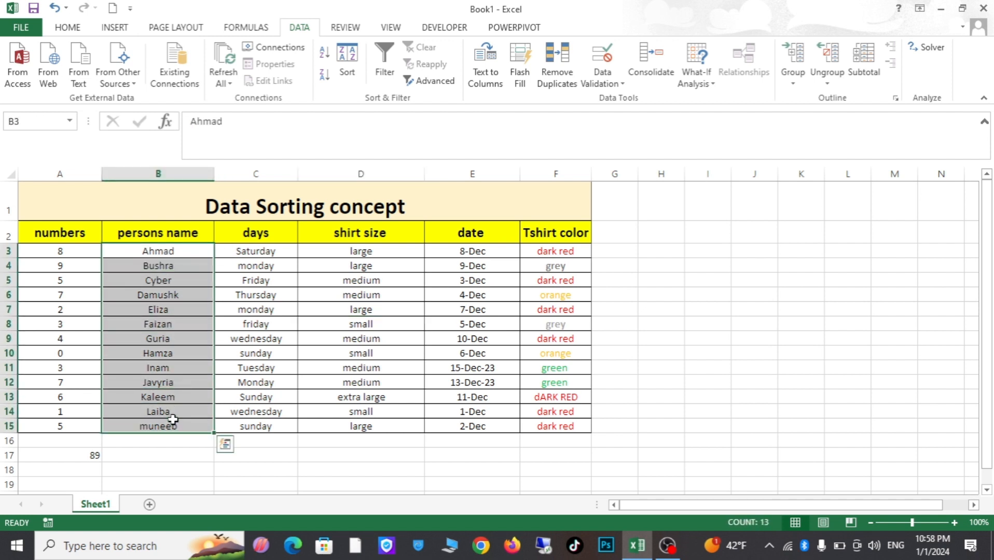
left_click(325, 77)
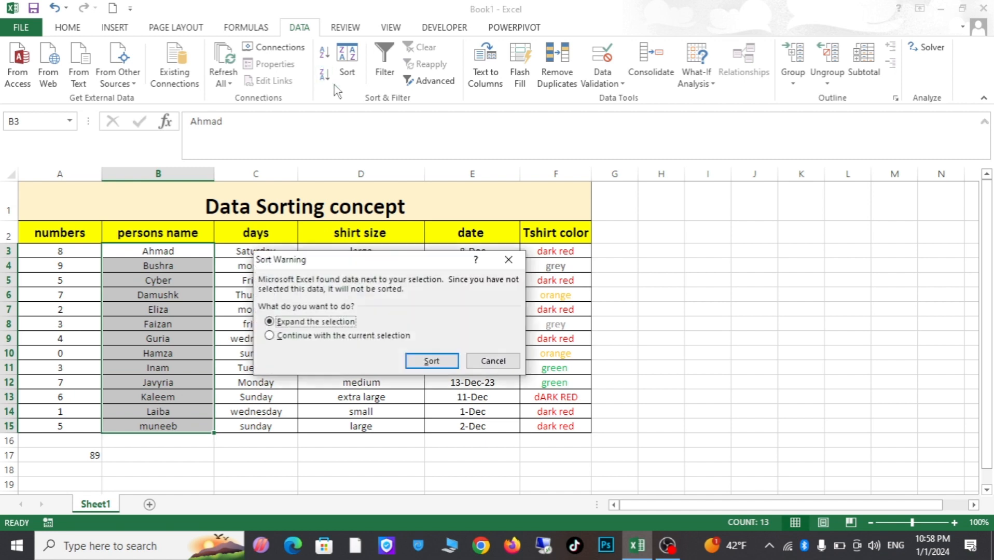
left_click(433, 359)
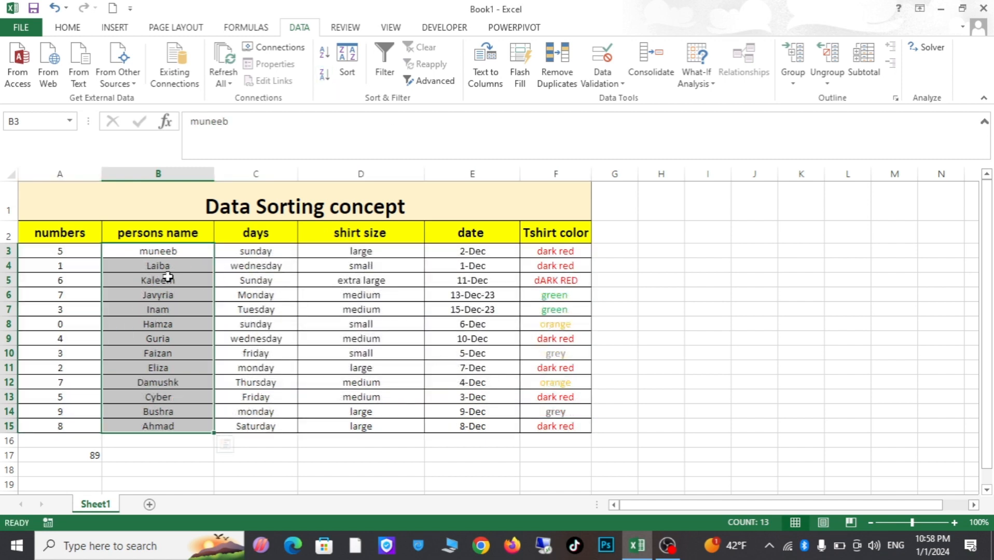
left_click(358, 309)
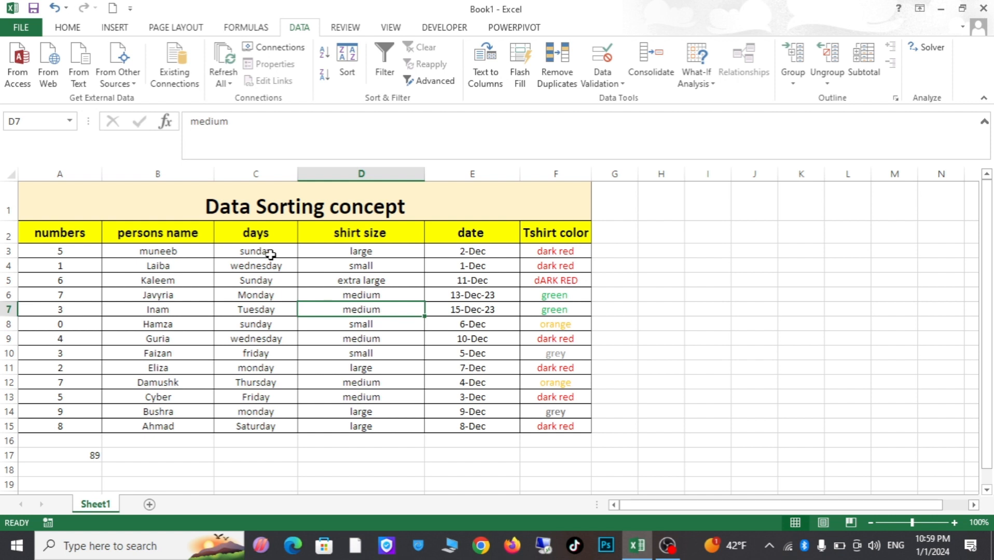
left_click_drag(271, 254, 270, 425)
left_click(459, 352)
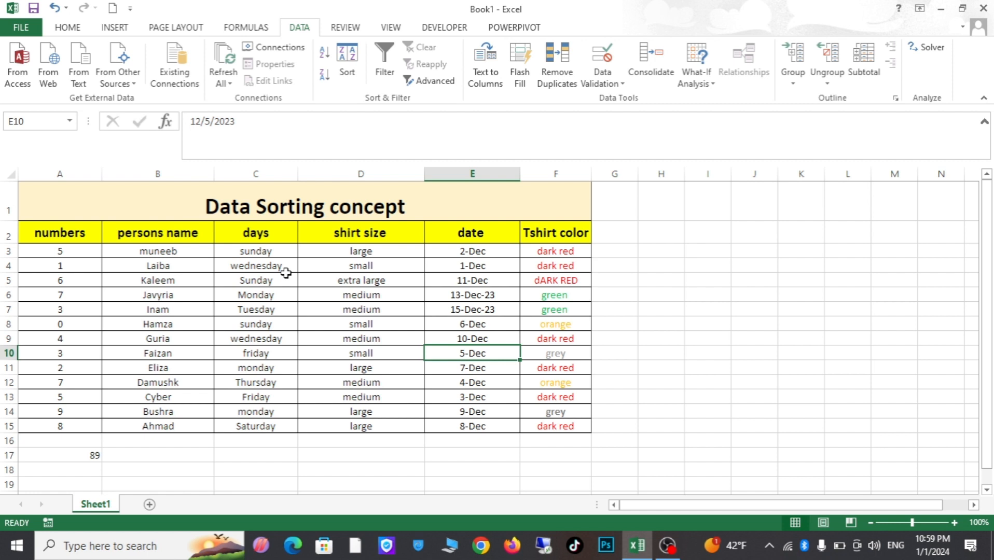
left_click(258, 252)
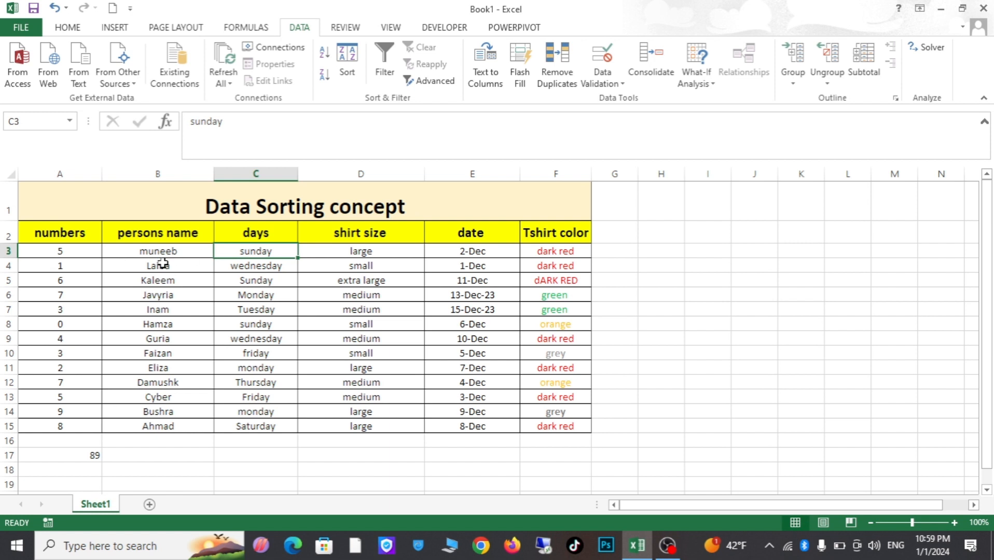
left_click(344, 325)
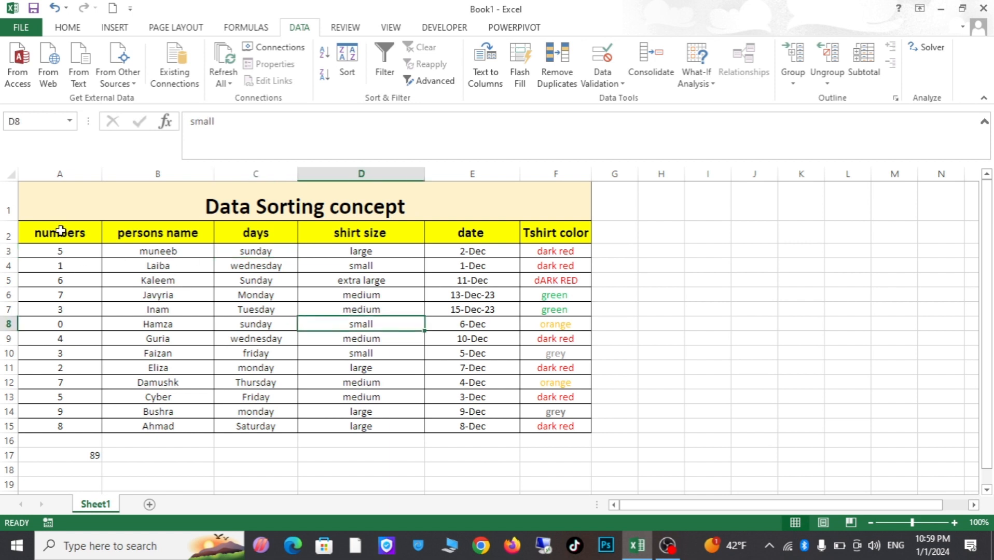
- Open the Sort settings for the whole table A2:F15, review the Sort On options and move the dialog off the data
left_click_drag(62, 228, 528, 425)
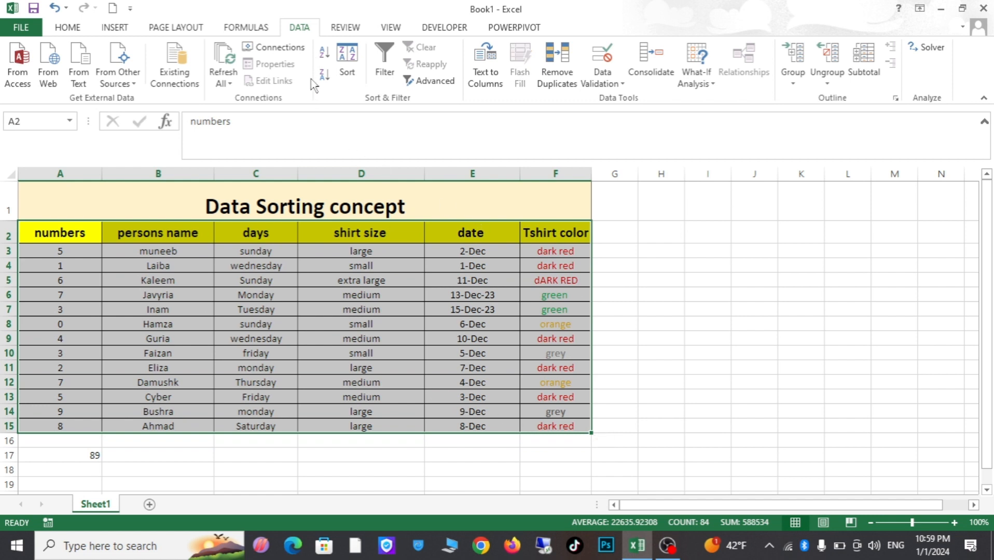
left_click(348, 75)
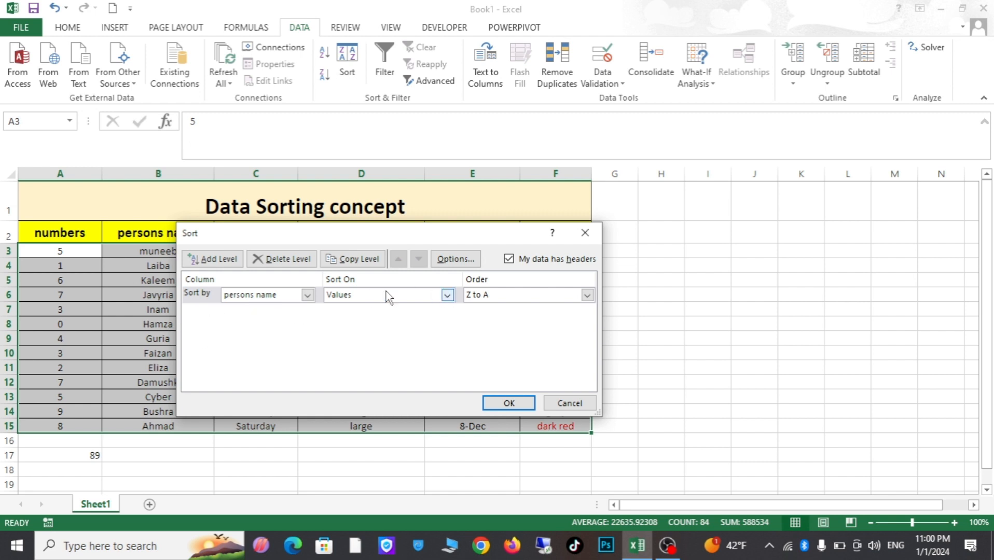
left_click(447, 295)
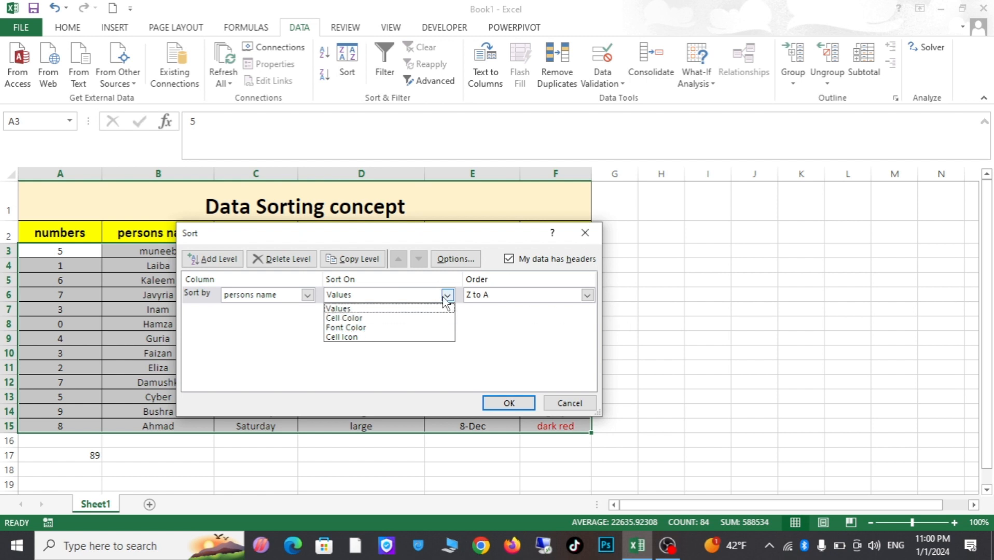
left_click(521, 278)
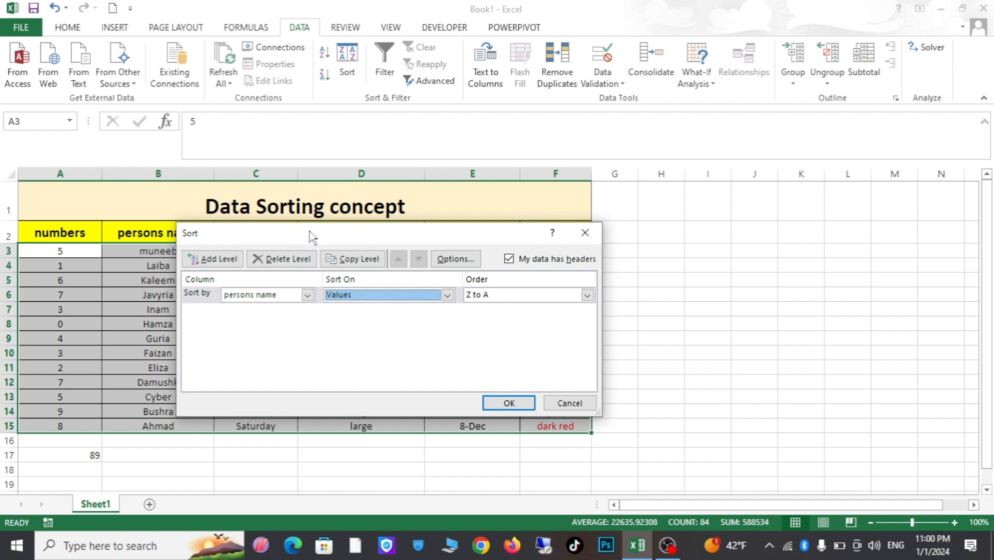
left_click_drag(311, 238, 553, 241)
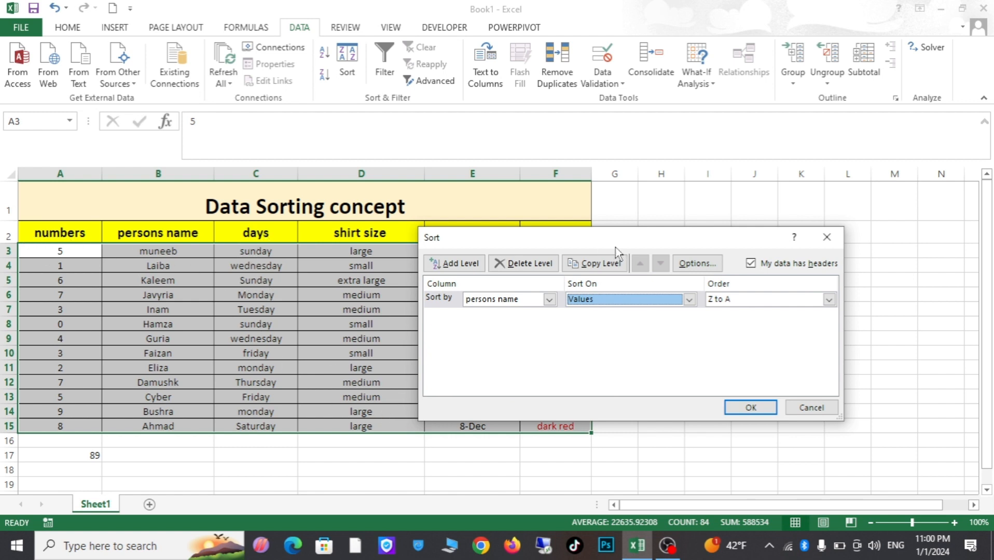
left_click_drag(616, 247, 595, 245)
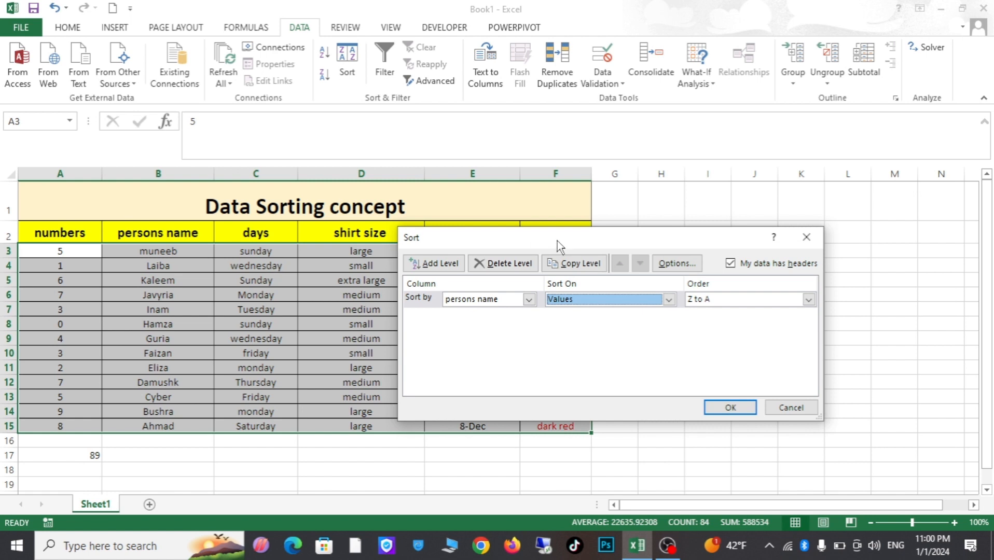
left_click_drag(553, 245, 508, 237)
- Set the sort level to the days column, sorting on Values
left_click(486, 292)
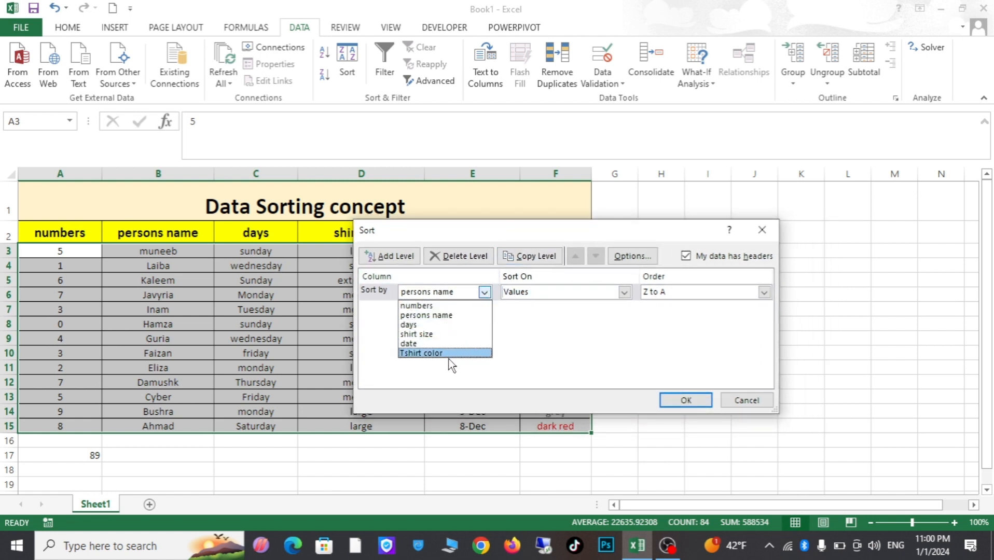
left_click(424, 326)
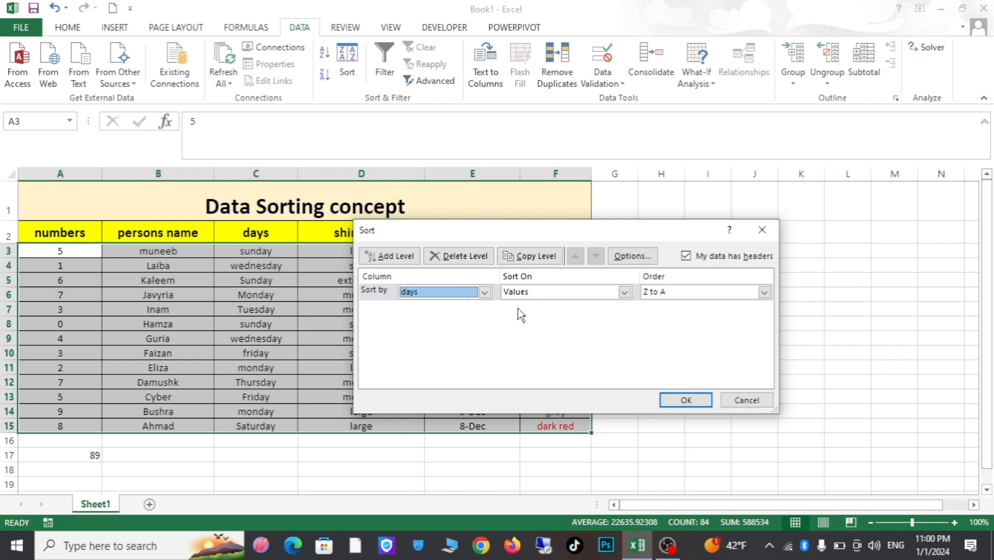
left_click(617, 296)
left_click(549, 305)
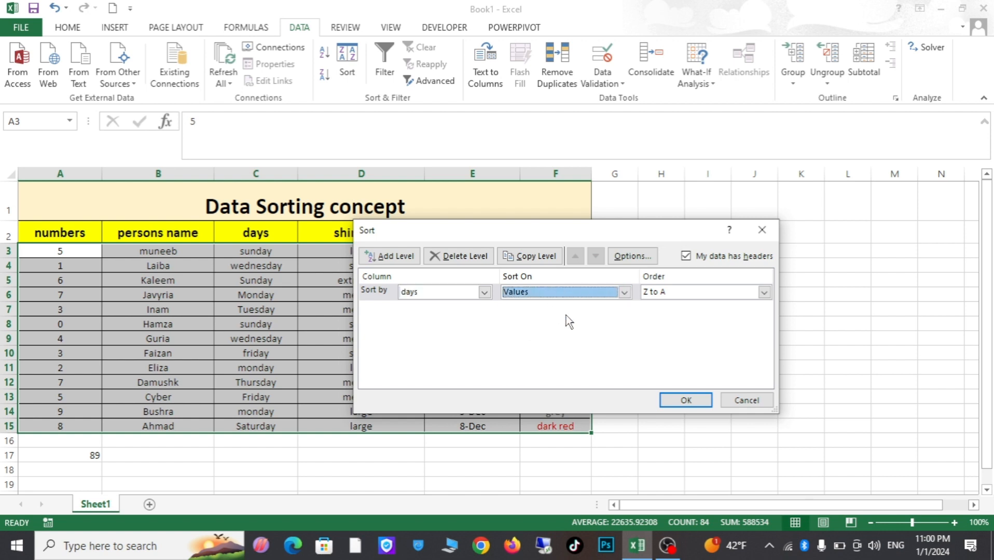
- Open the custom lists for the days sort order, move the dialog off the data, and review the weekday and month lists
left_click(764, 293)
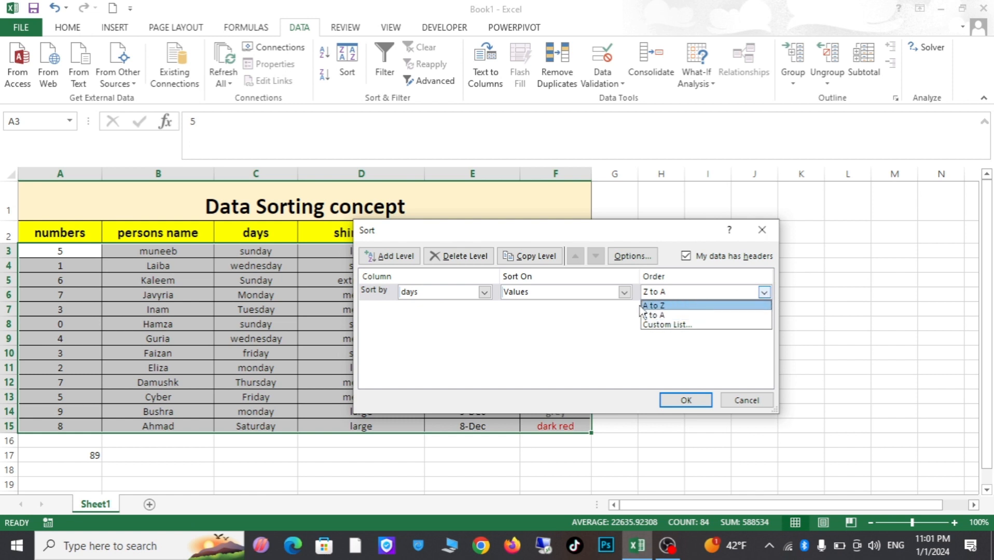
left_click(669, 324)
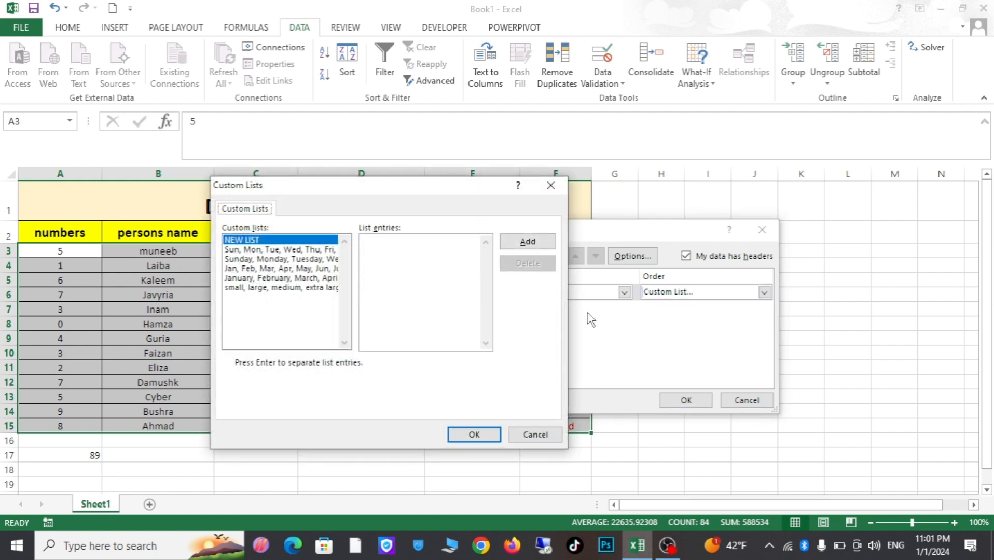
left_click_drag(380, 188, 580, 184)
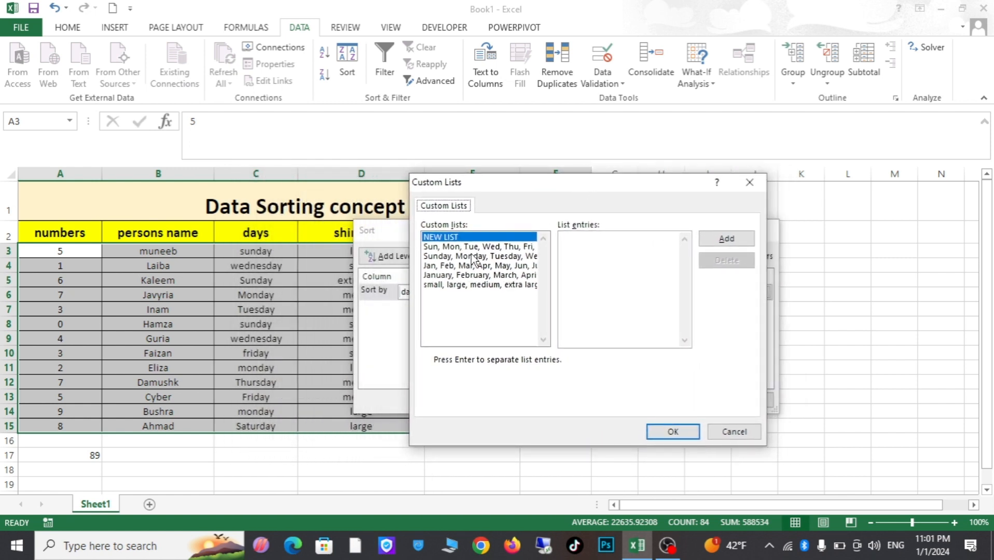
left_click(726, 239)
left_click(506, 247)
left_click(496, 256)
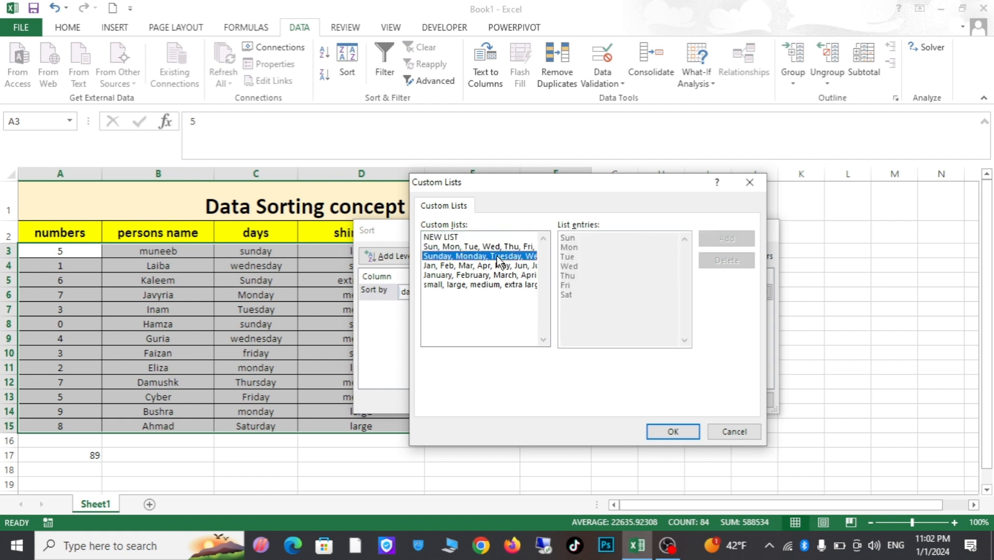
left_click(494, 266)
left_click(488, 274)
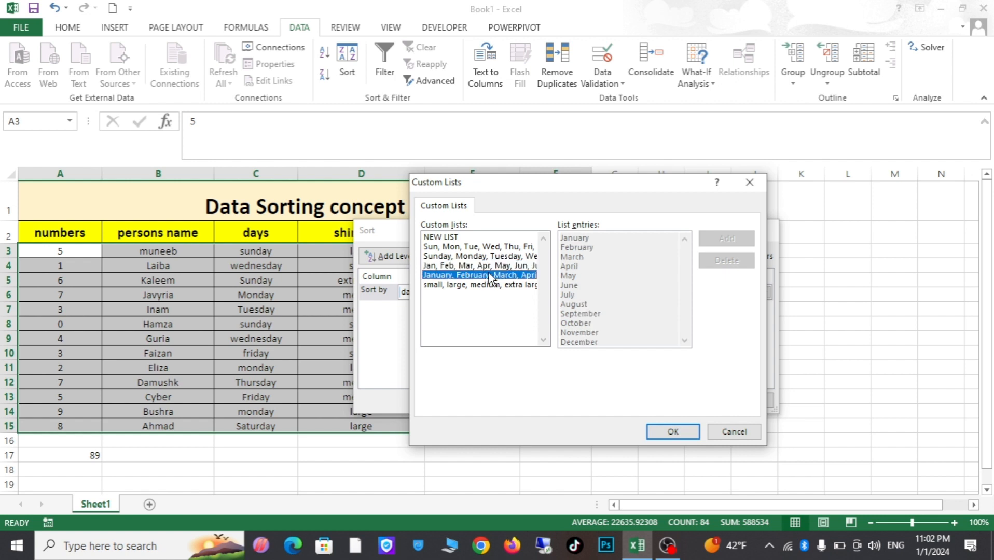
left_click(467, 235)
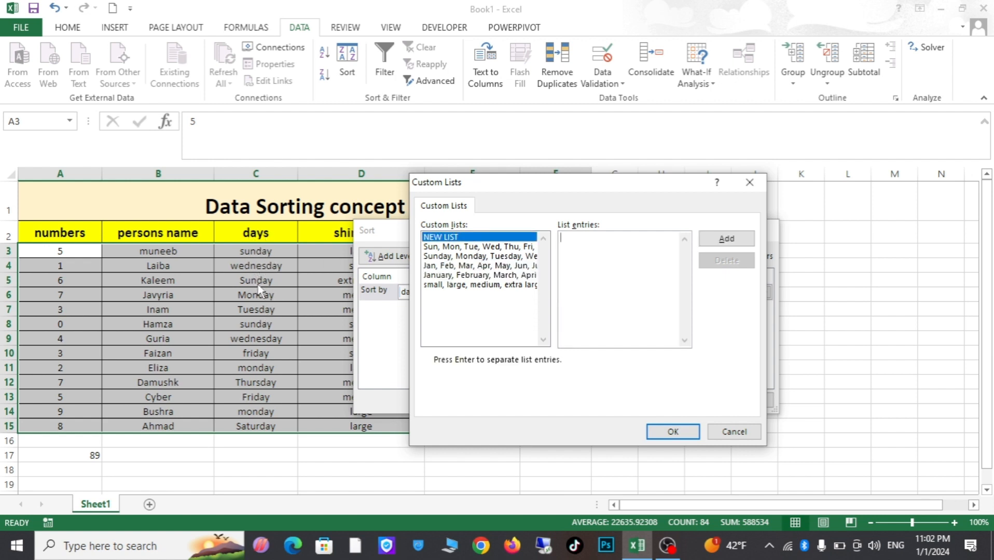
- Sort the table by the days column using the full-name weekday list starting Sunday, Monday, Tuesday as the order
left_click(441, 249)
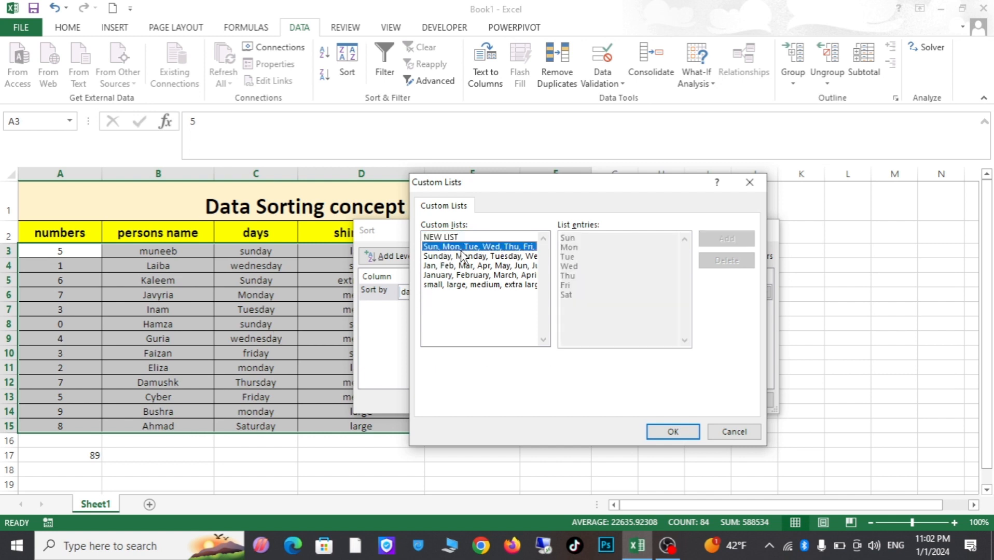
left_click(446, 257)
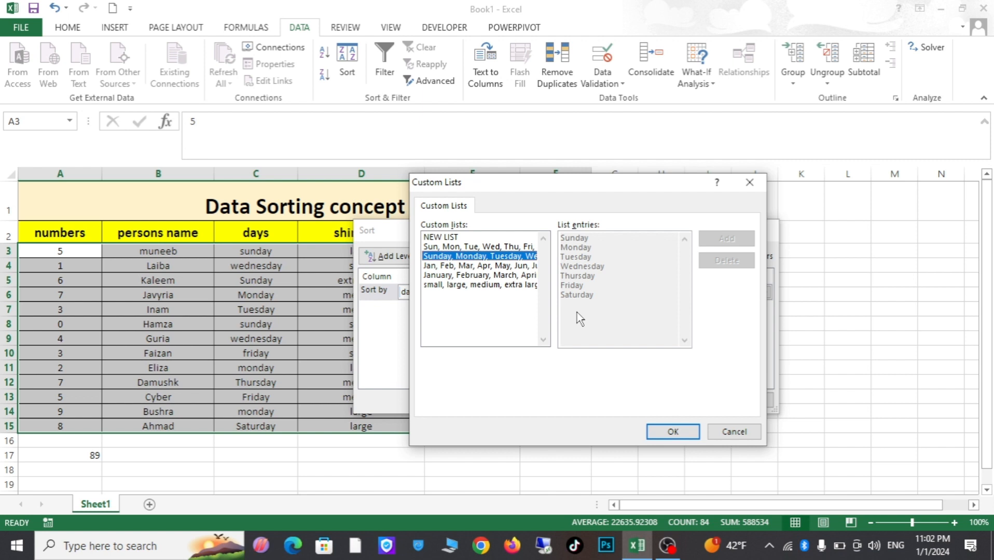
left_click(669, 433)
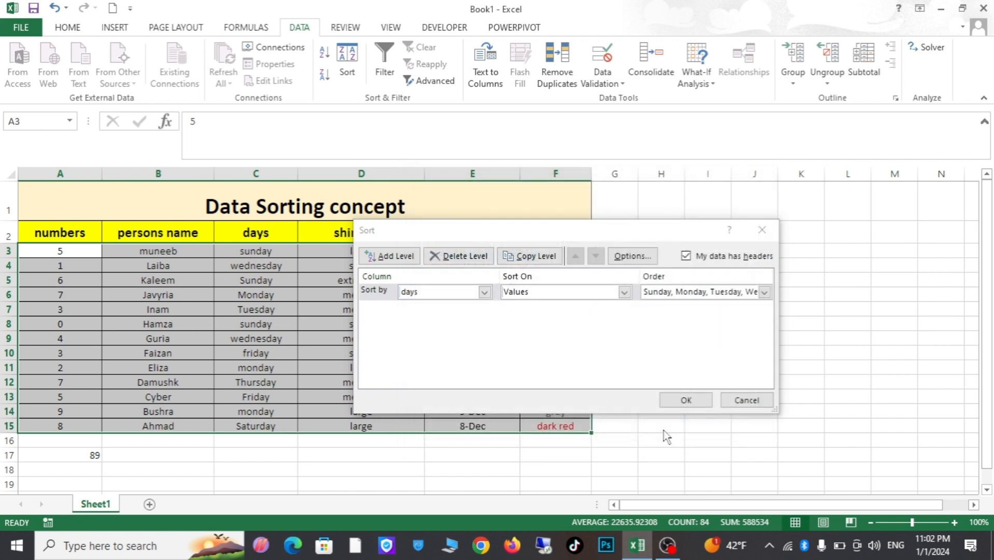
left_click(688, 401)
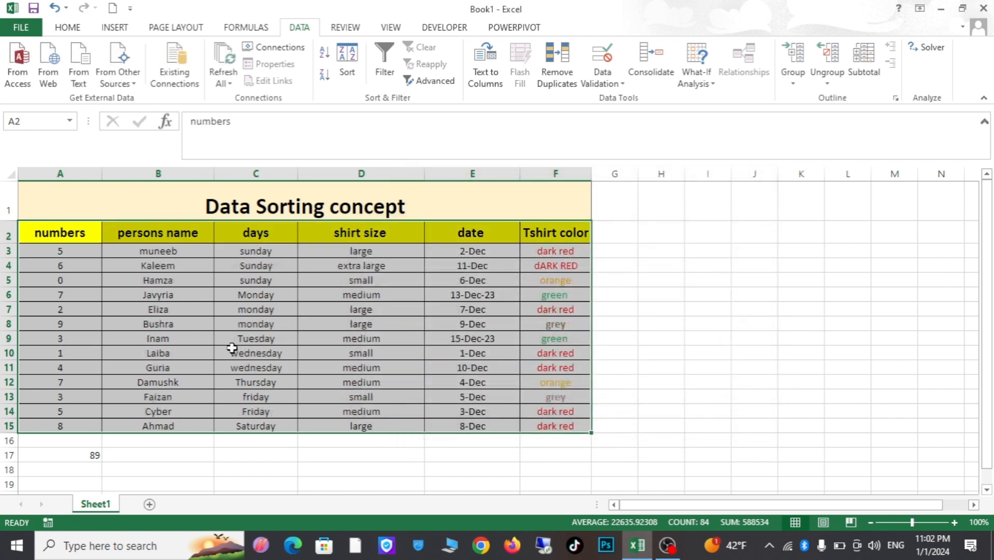
- Examine the order of the weekdays in the days column, cell by cell from C3 downward
left_click(256, 281)
left_click(251, 255)
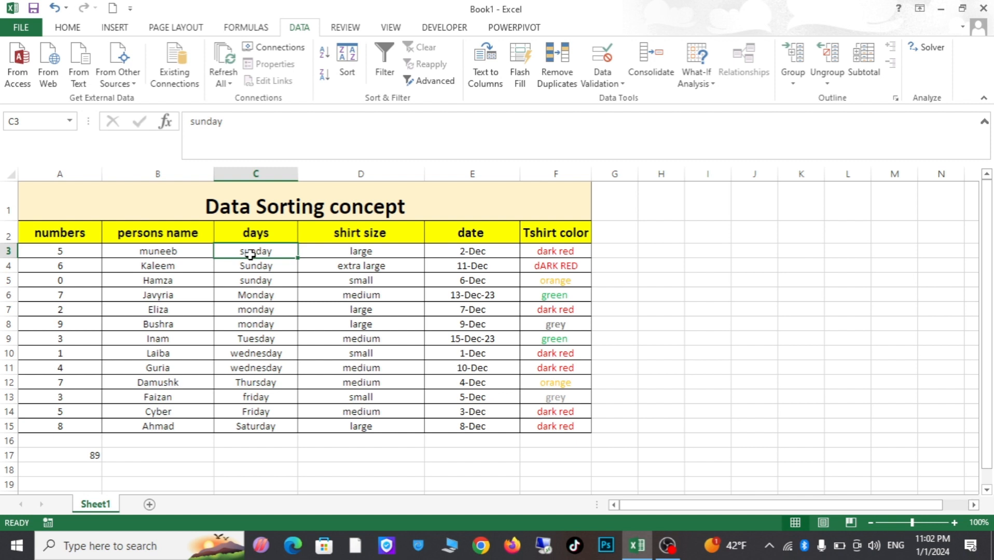
key("Down")
key("Down")
key("Down")
key("Down")
key("Down")
key("Down")
key("Down")
key("Down")
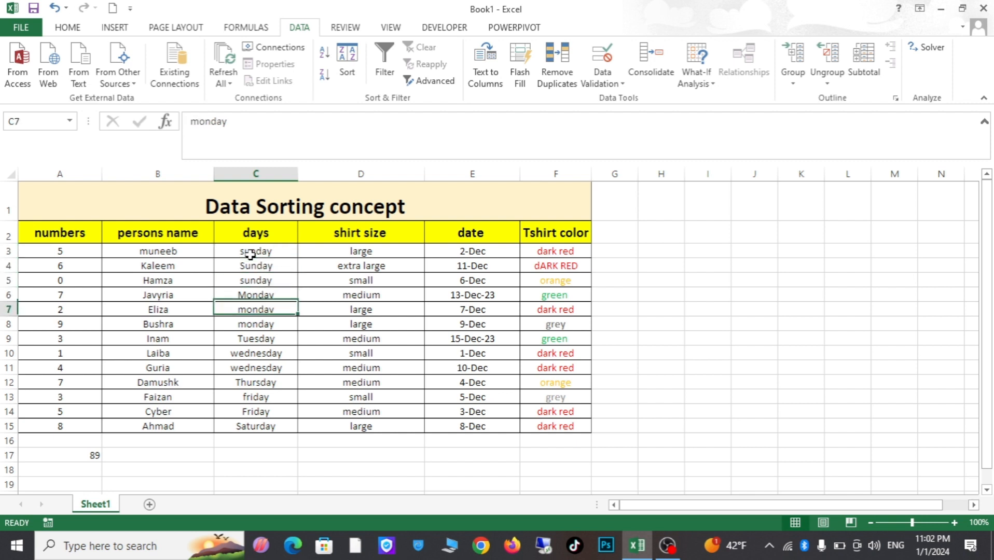
key("Down")
key("Down")
key("Down")
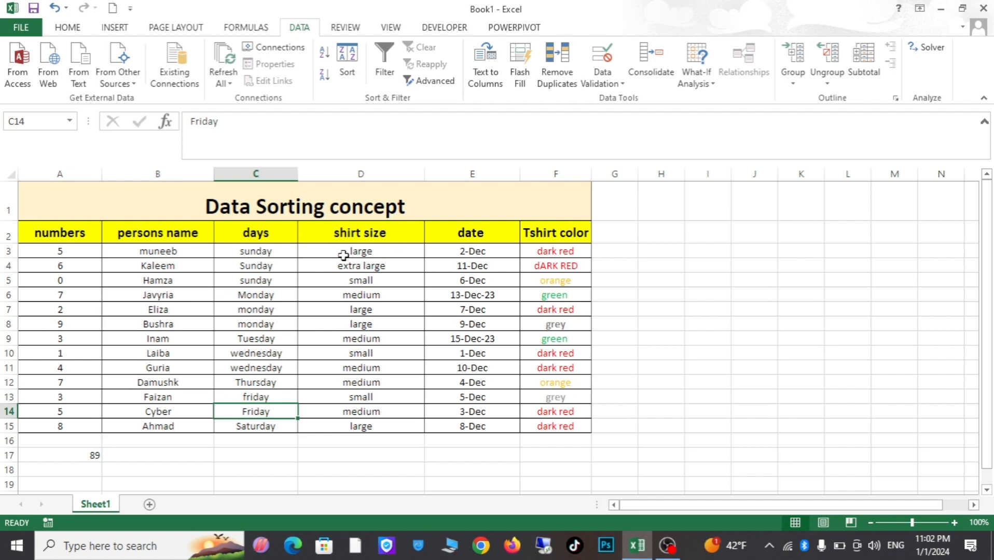
- Open the Sort settings for the whole table A2:F15 and set the sort column to shirt size
left_click_drag(344, 255, 357, 427)
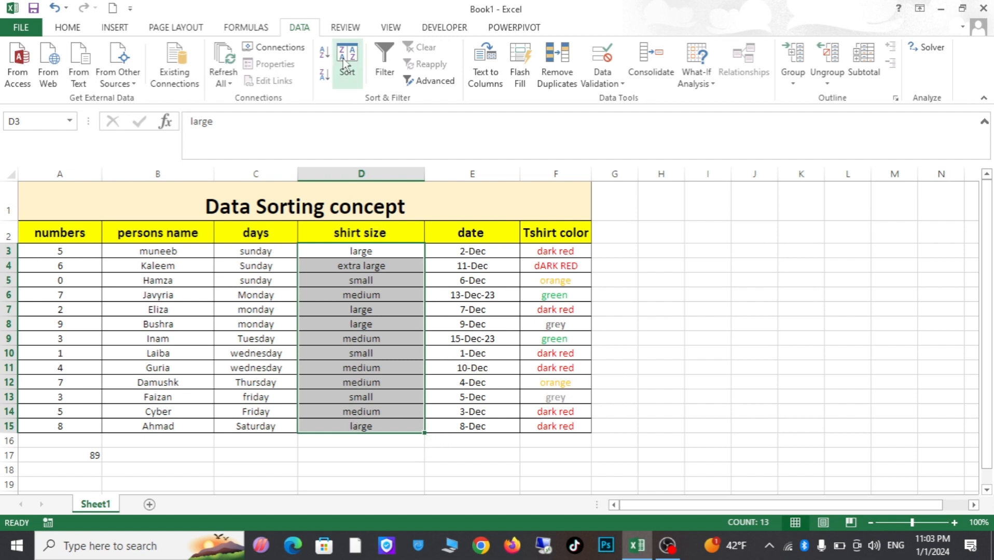
left_click_drag(78, 235, 159, 252)
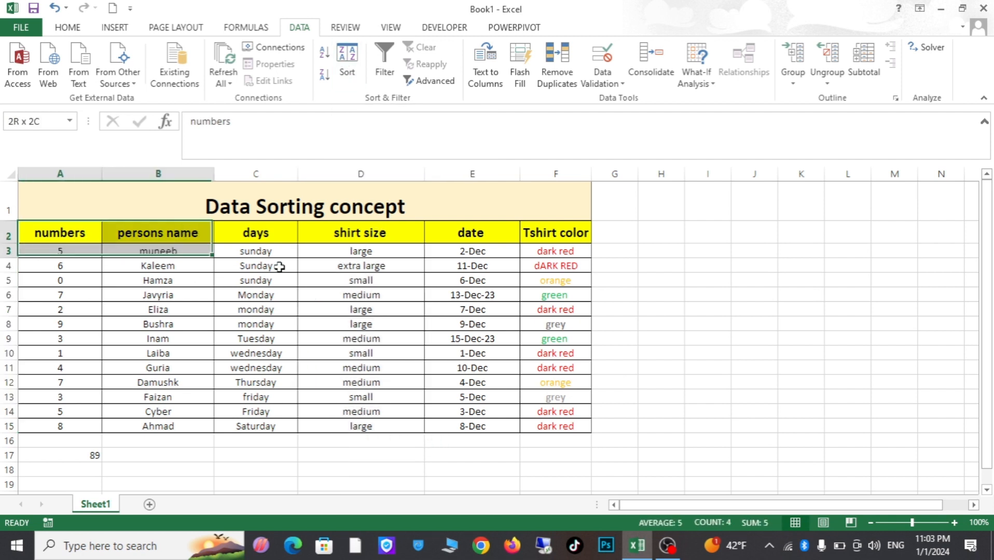
left_click_drag(280, 267, 552, 428)
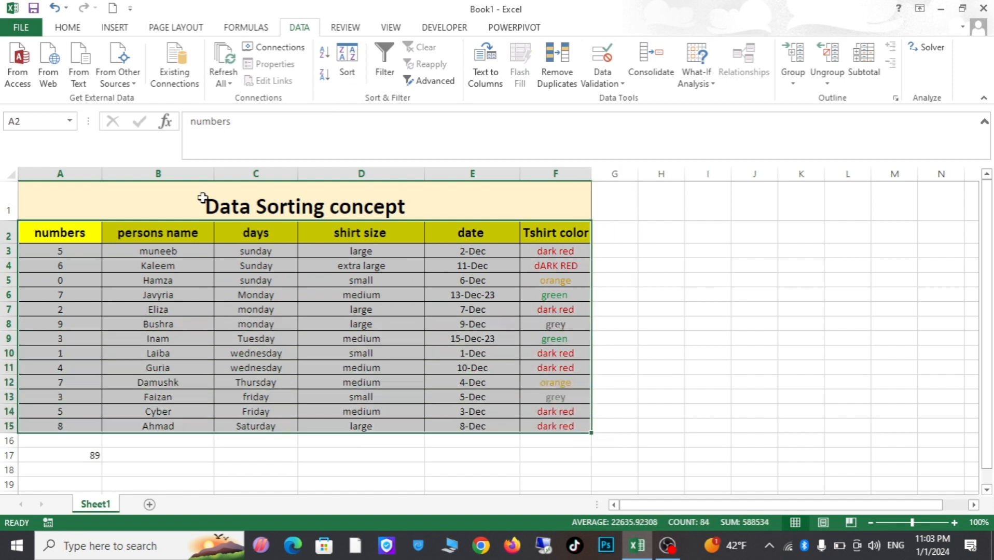
left_click(348, 61)
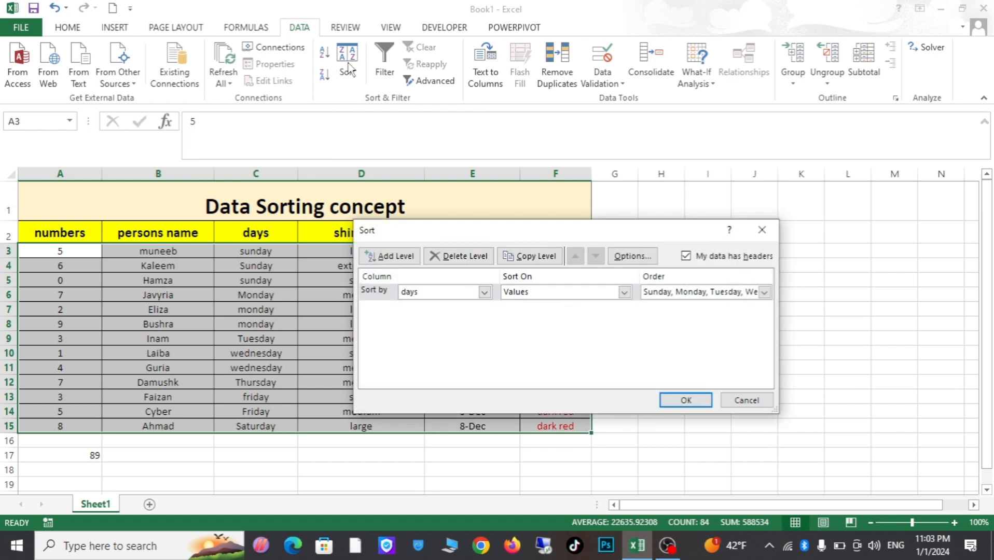
left_click(484, 293)
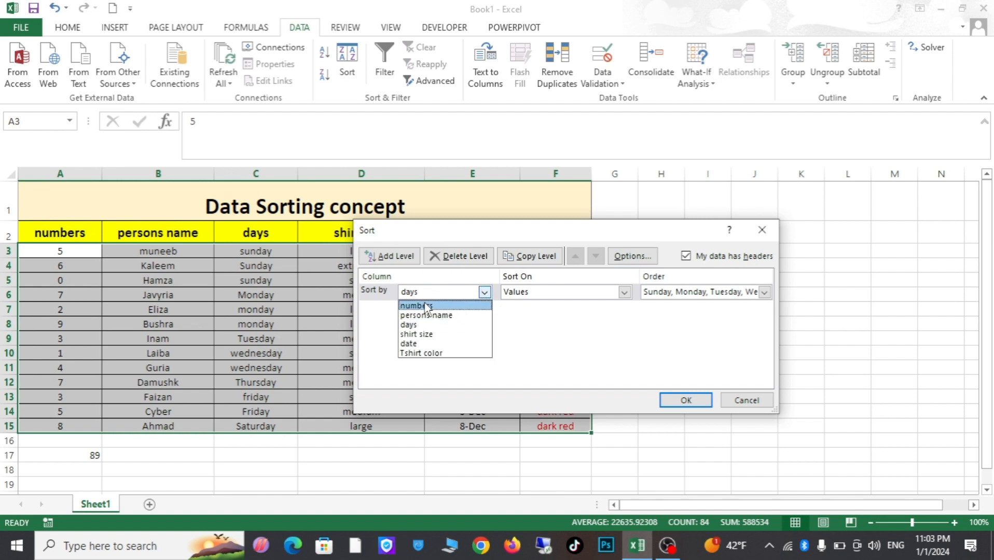
left_click(427, 338)
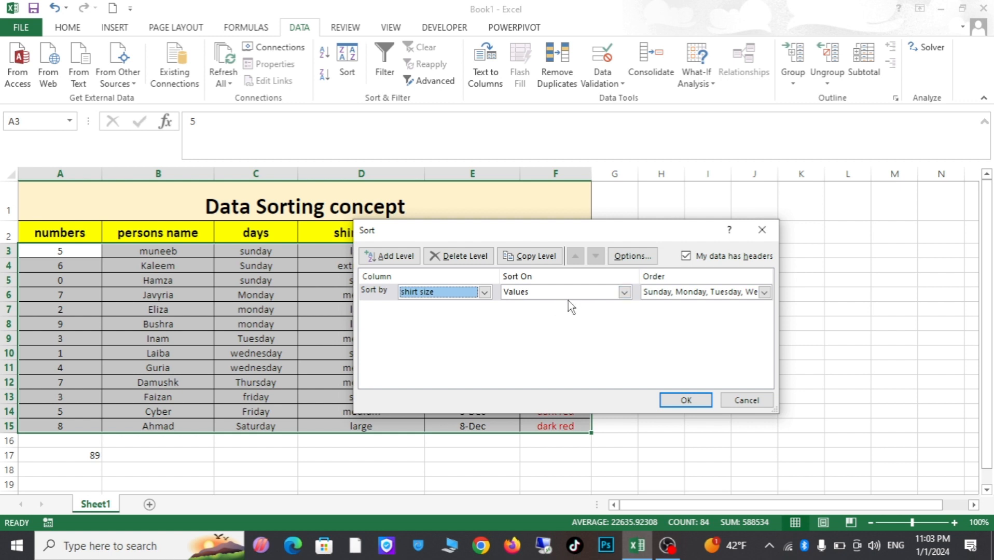
- Sort the table by shirt size using the custom list small, large, medium, extra large, and check the shirt size column
left_click(765, 292)
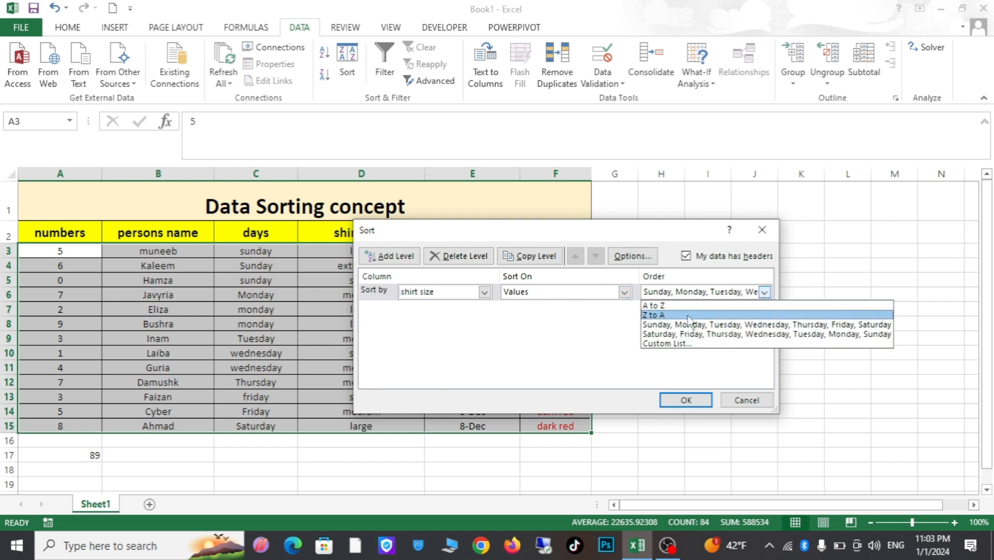
left_click(658, 344)
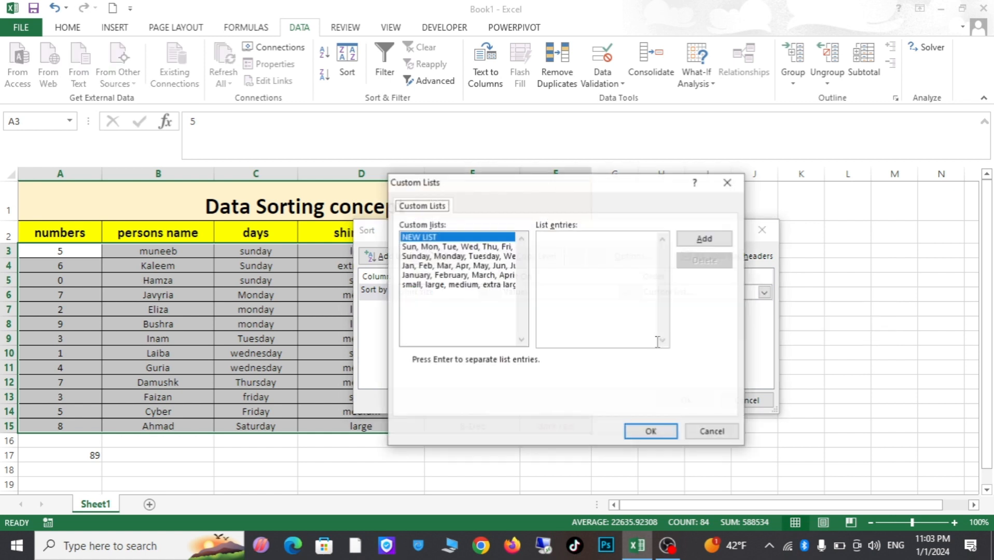
left_click(581, 253)
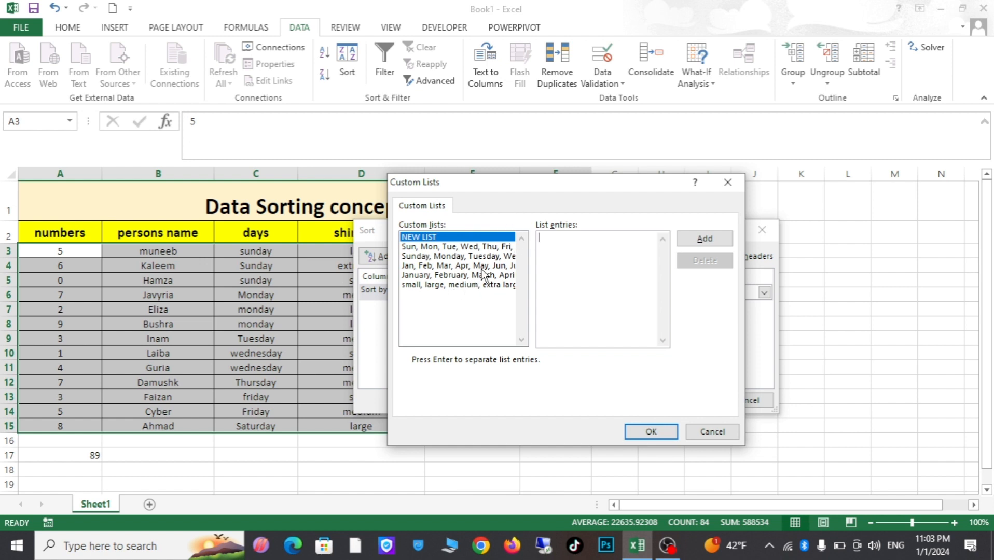
left_click(419, 285)
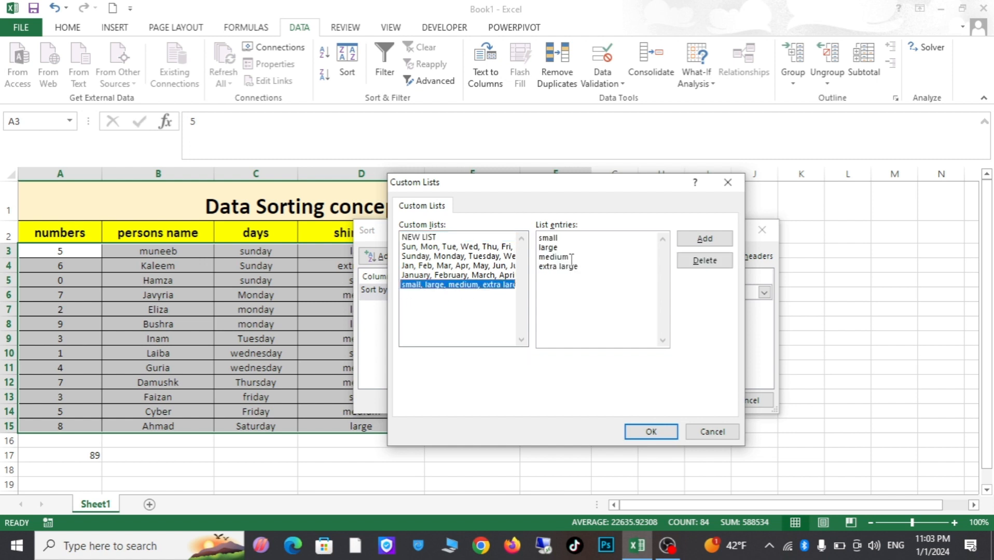
left_click(567, 242)
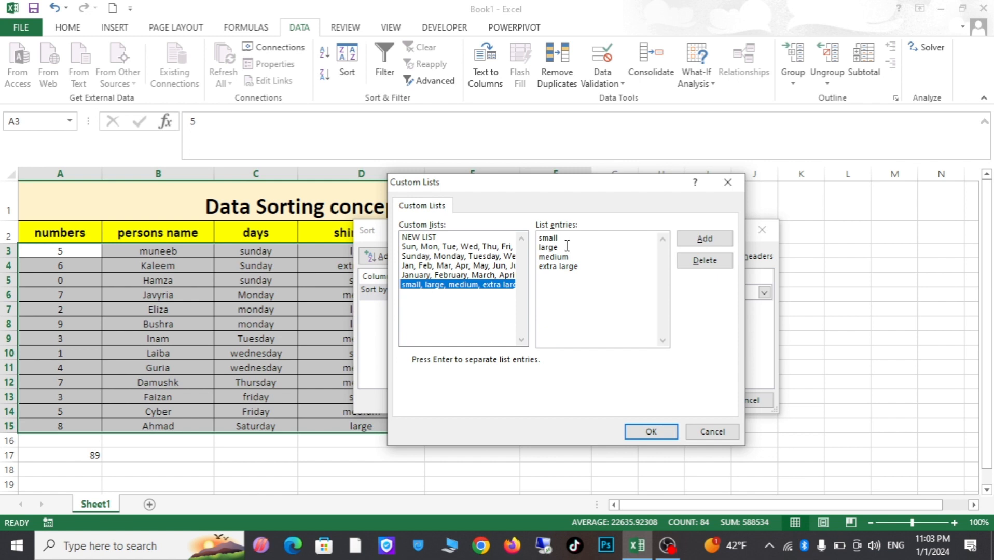
left_click(567, 249)
left_click(569, 258)
left_click(579, 269)
left_click(648, 431)
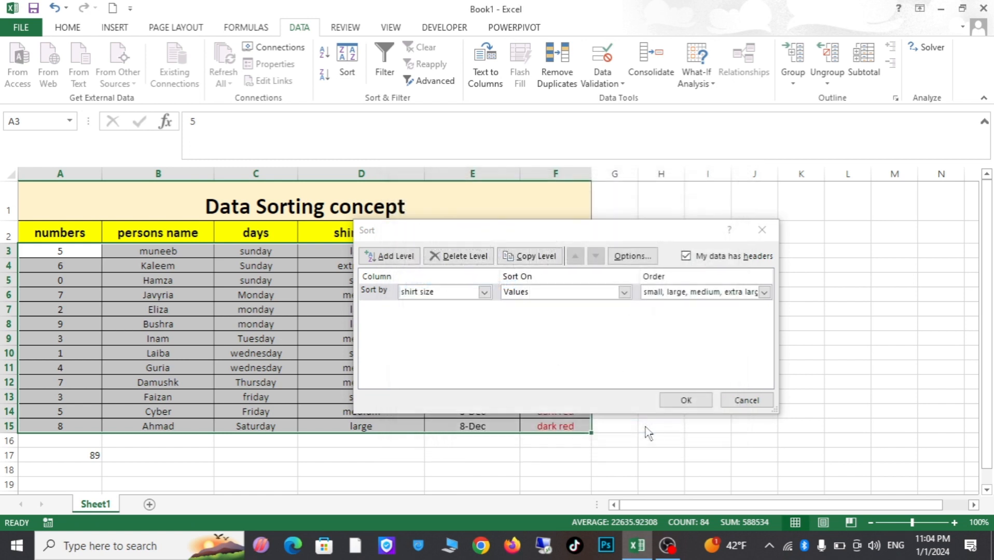
left_click(685, 400)
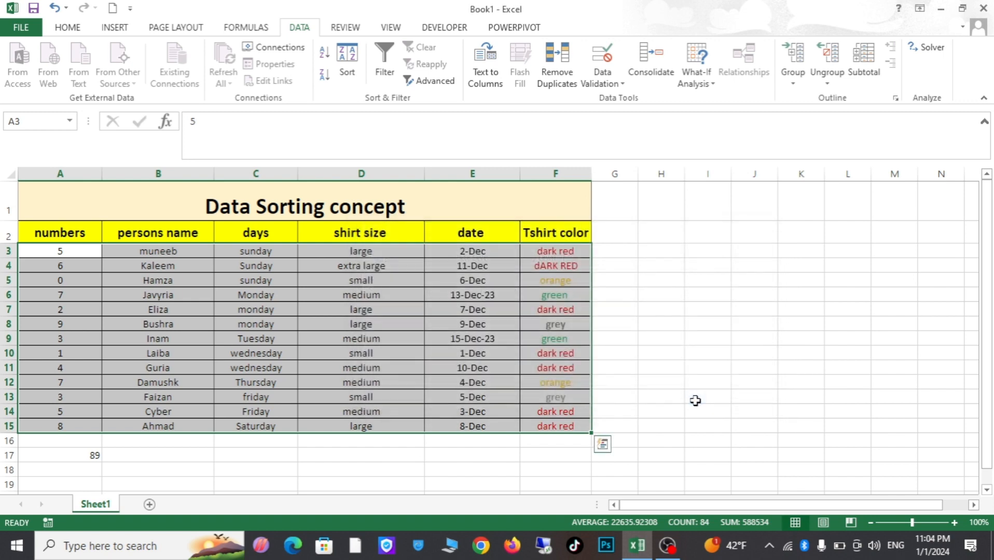
left_click(412, 326)
left_click(374, 254)
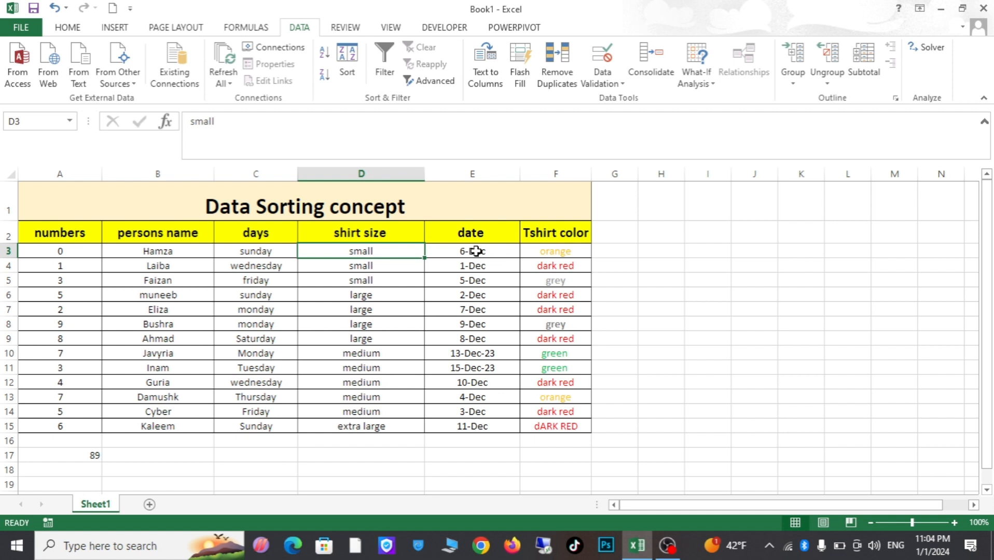
- Open the Sort settings for the whole table A2:F15 and set the sort column to date
left_click_drag(474, 251, 479, 412)
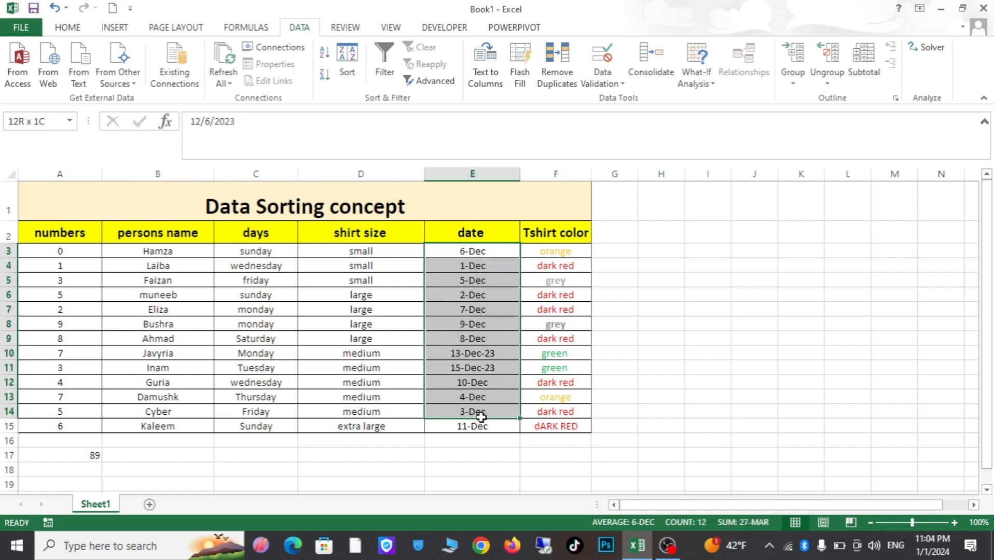
left_click_drag(60, 232, 534, 427)
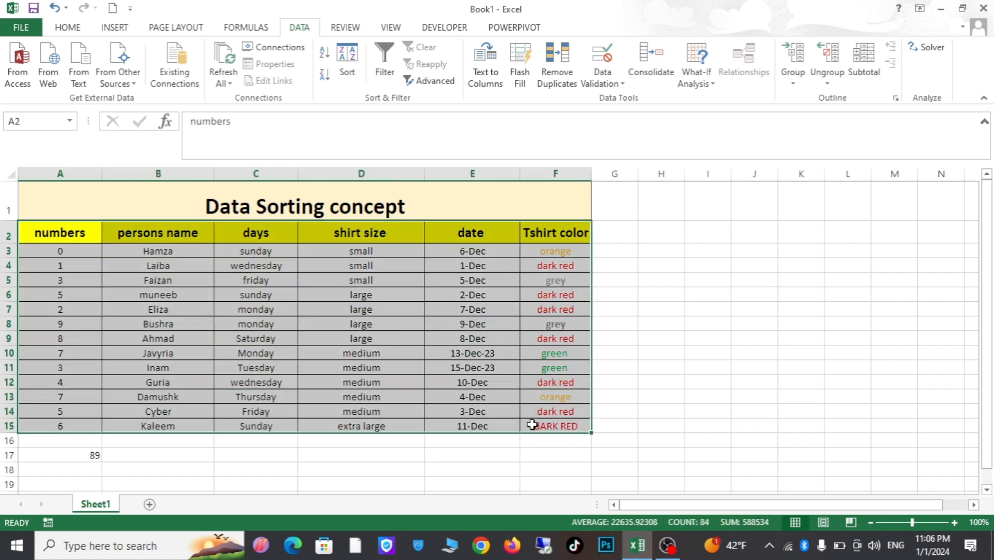
left_click(348, 65)
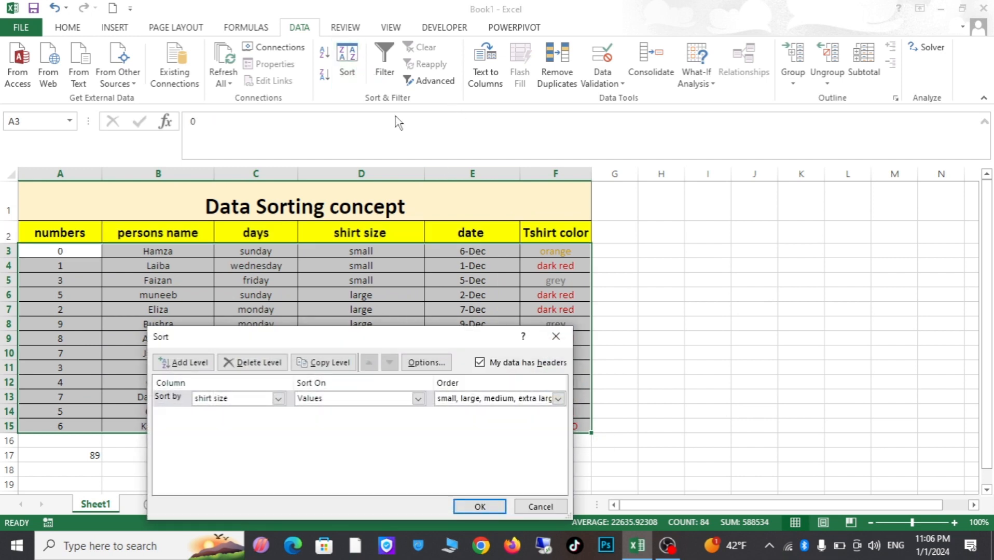
left_click_drag(430, 341, 422, 233)
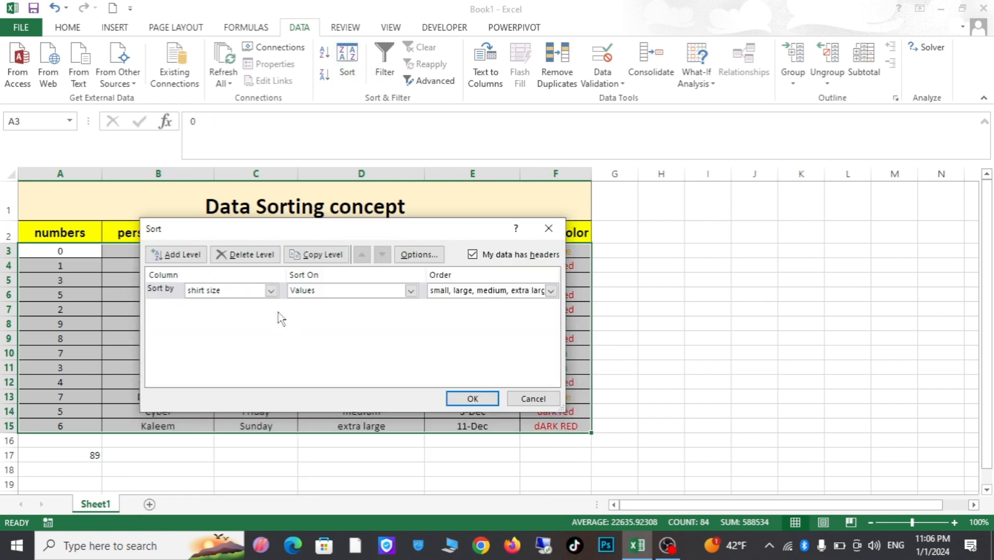
left_click(270, 291)
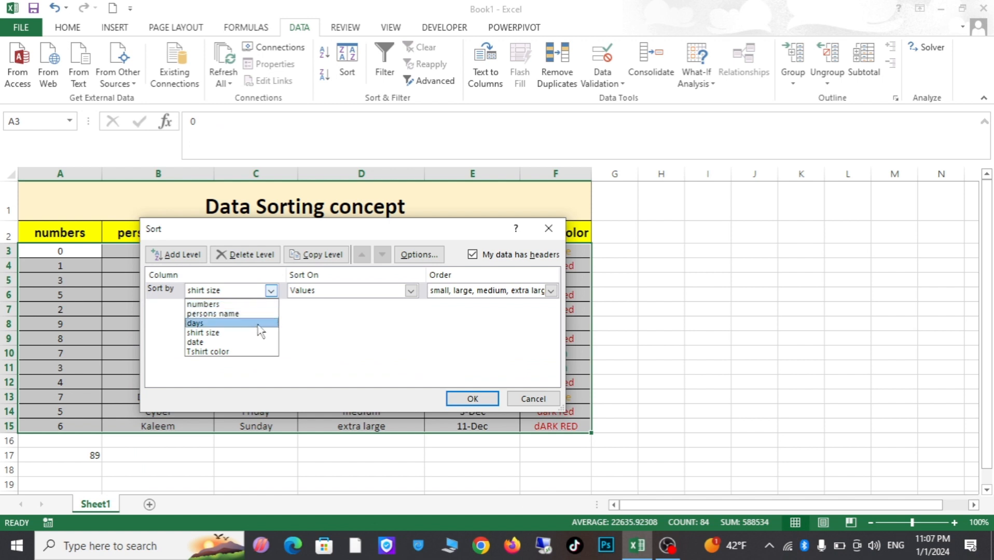
left_click(221, 343)
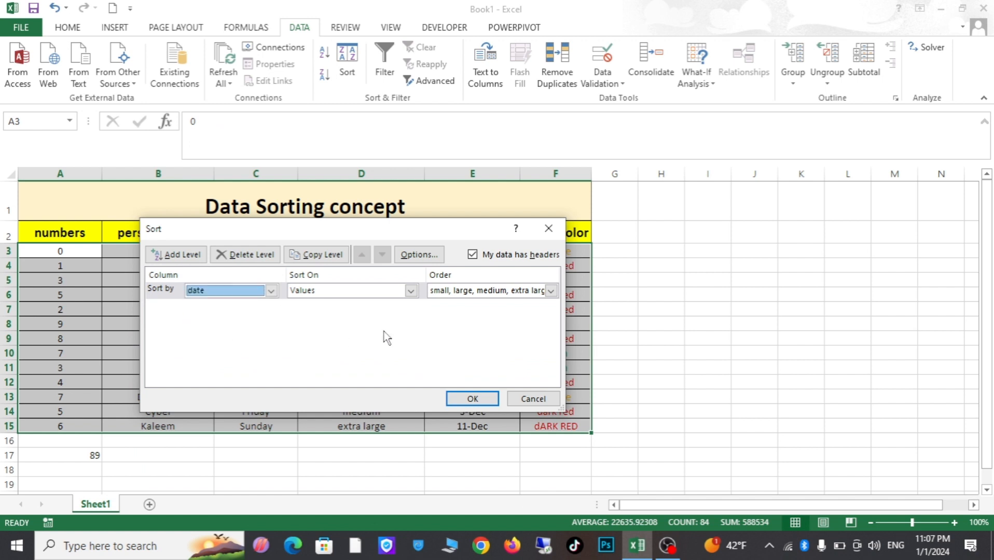
- Add a custom list with the entries 4, 6, 7, 2 and sort the table by date using it as the order
left_click(550, 291)
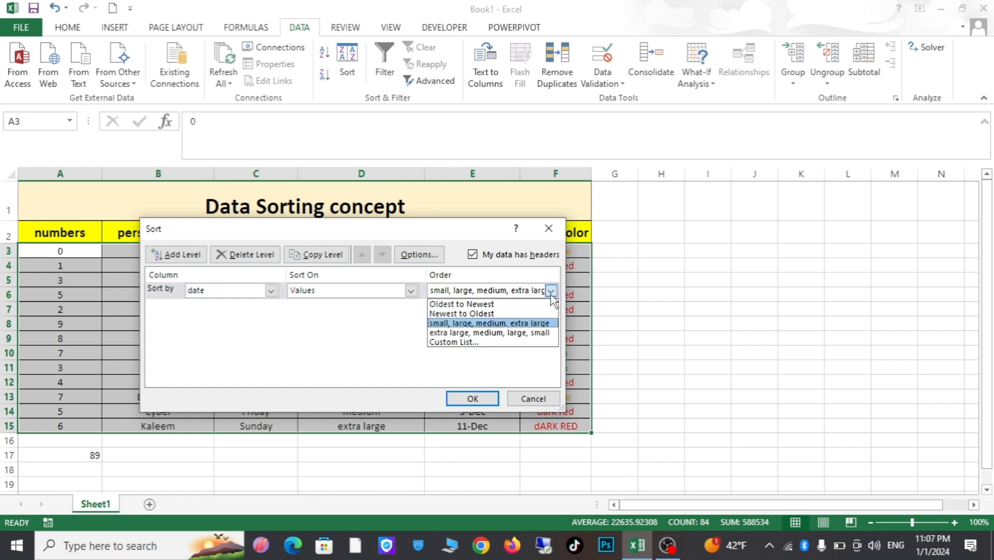
left_click(455, 342)
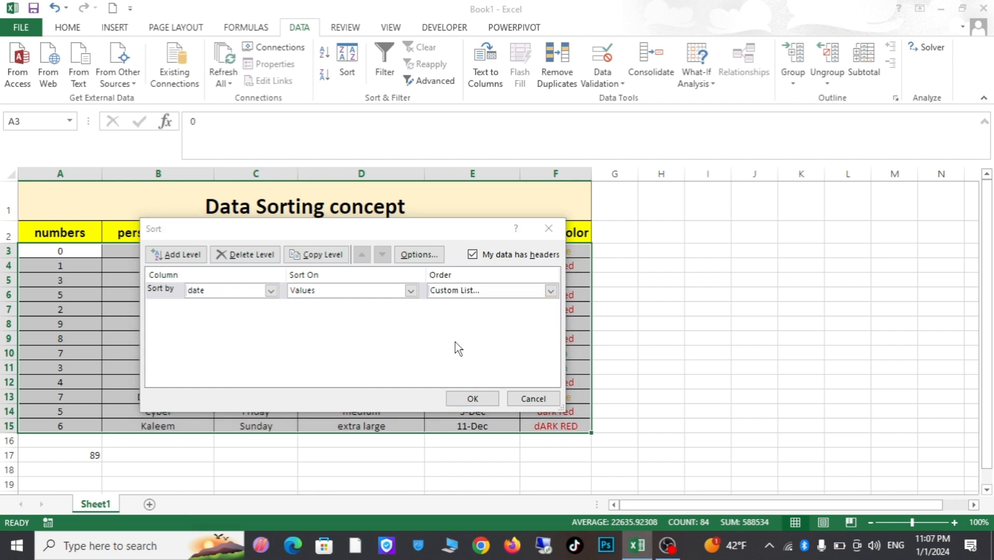
left_click(392, 337)
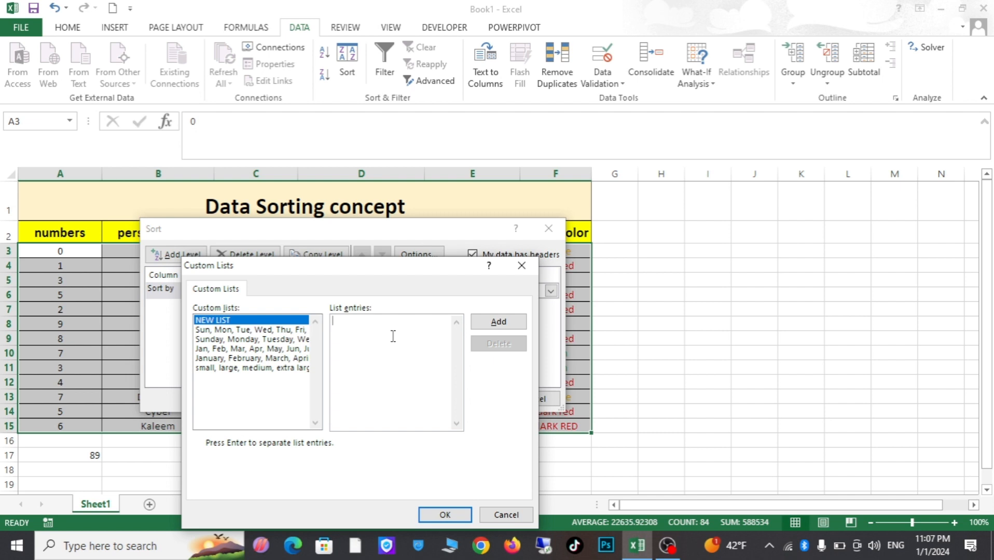
type("4, 6, 7,2,")
left_click(500, 324)
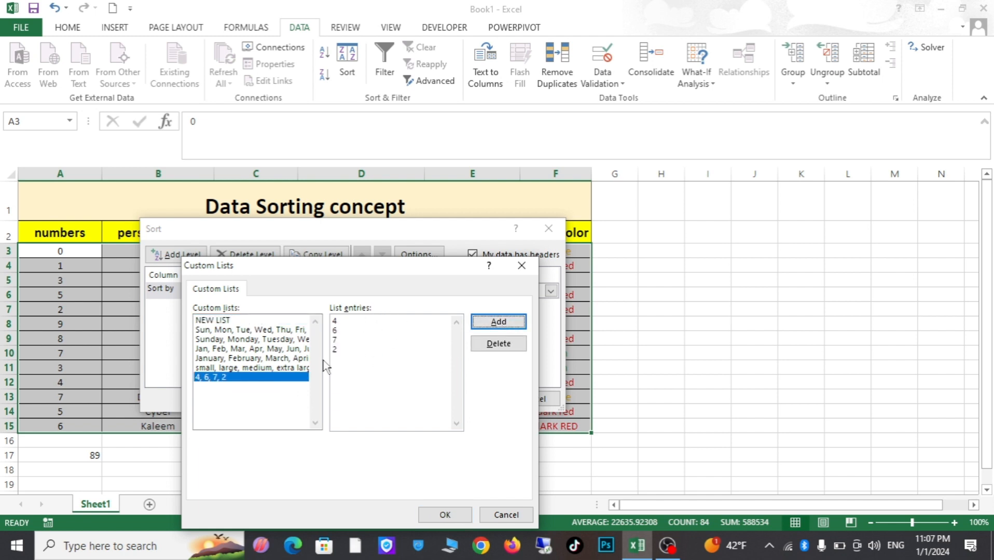
left_click(439, 515)
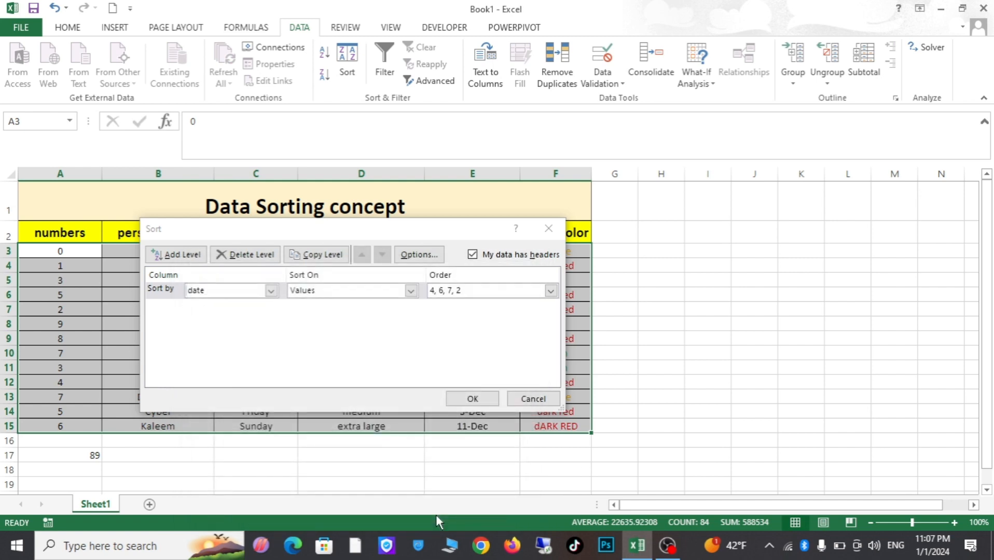
left_click(472, 398)
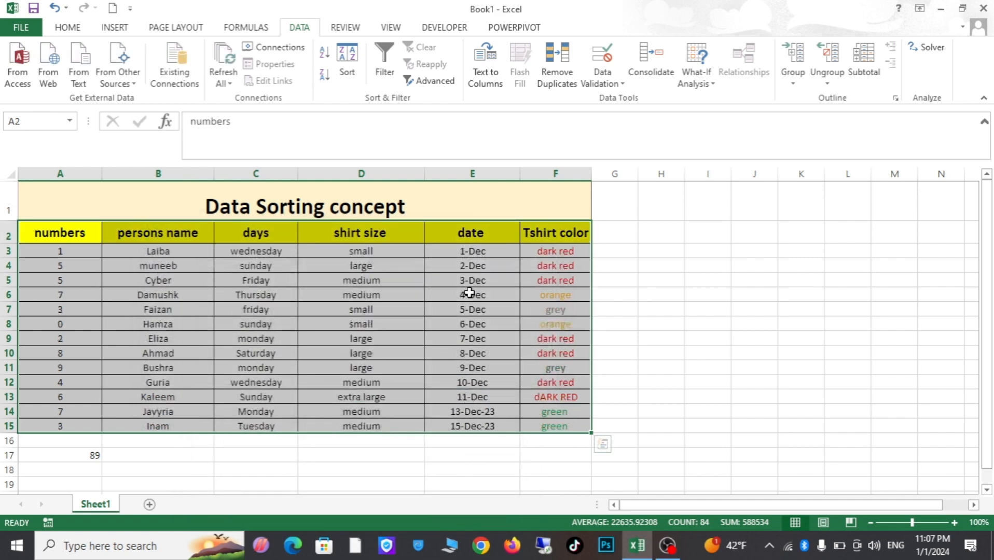
left_click(472, 322)
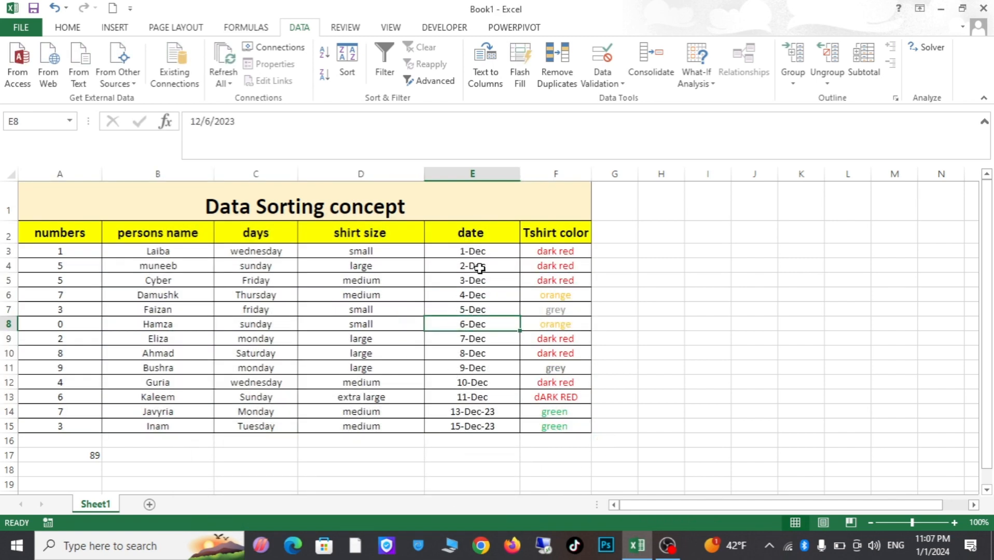
- Try sorting the dates in E3:E15 from oldest to newest with the selection expanded to the neighbouring columns, and undo that sort
left_click_drag(473, 250, 477, 419)
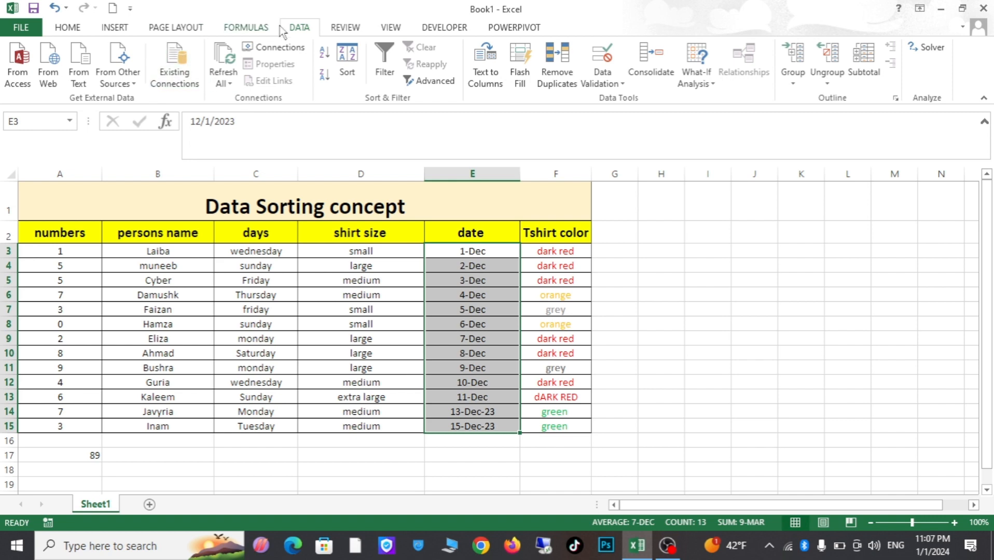
left_click(326, 58)
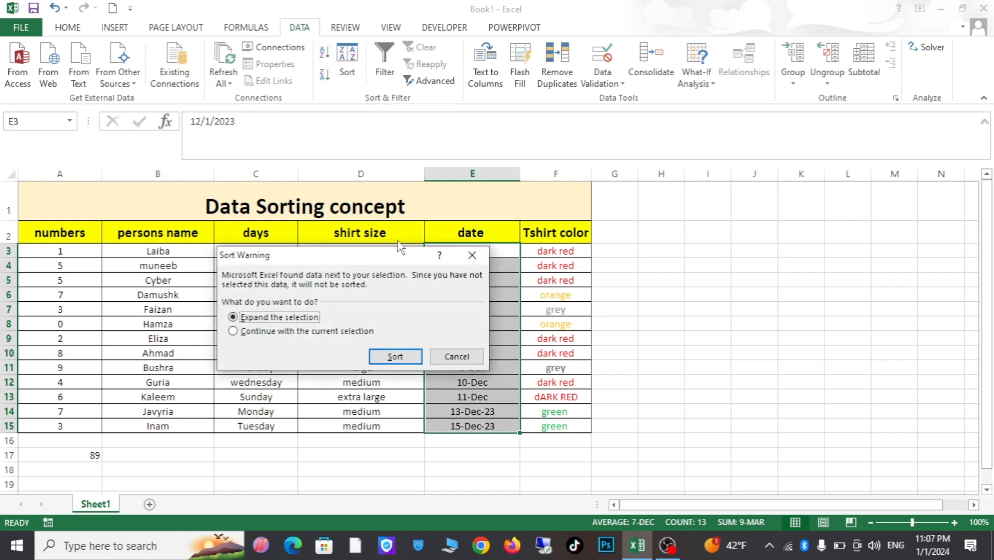
left_click(385, 358)
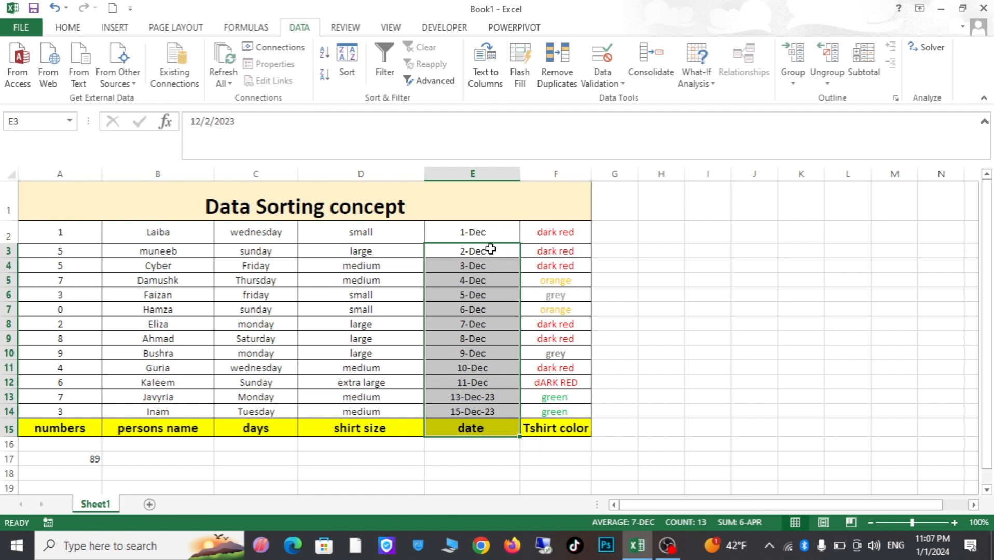
left_click(491, 249)
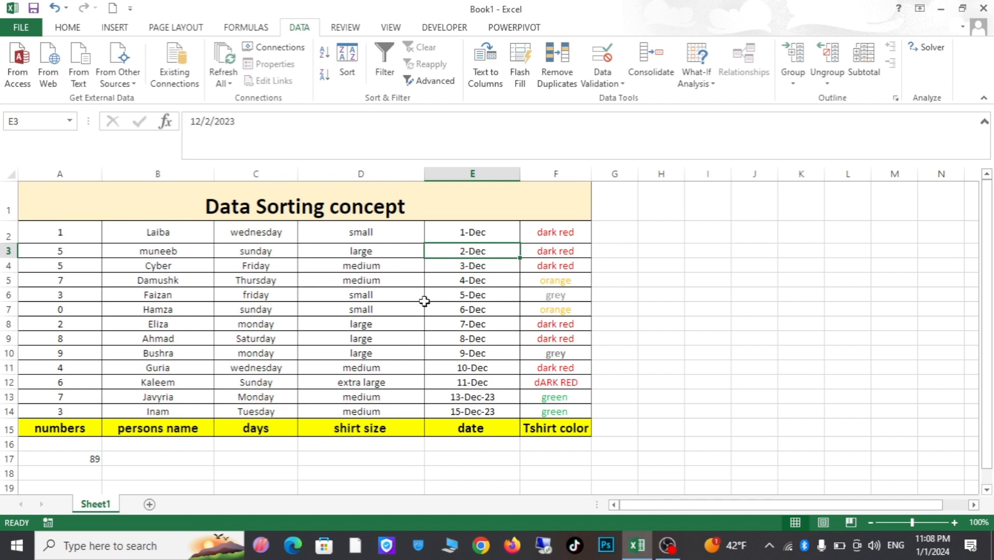
key("ctrl+z")
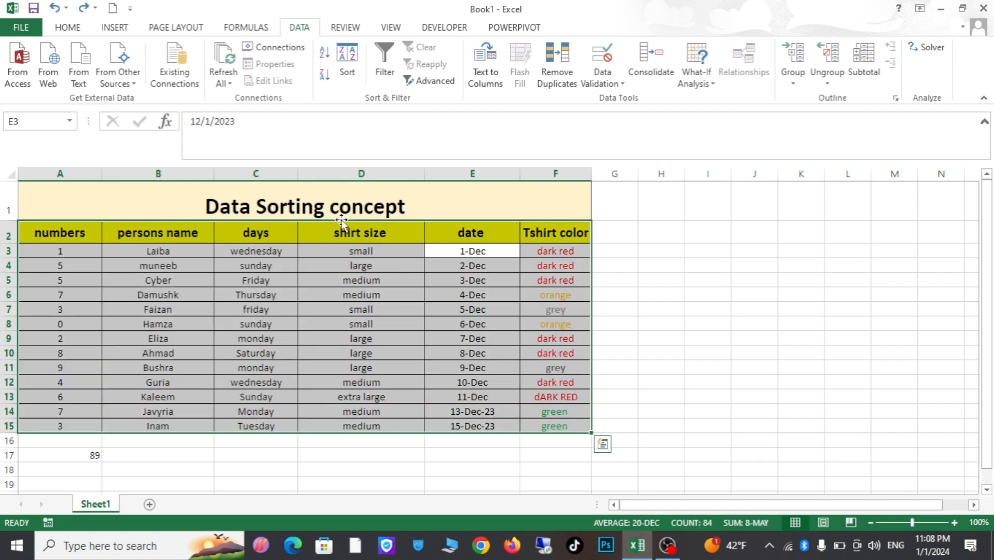
left_click(706, 279)
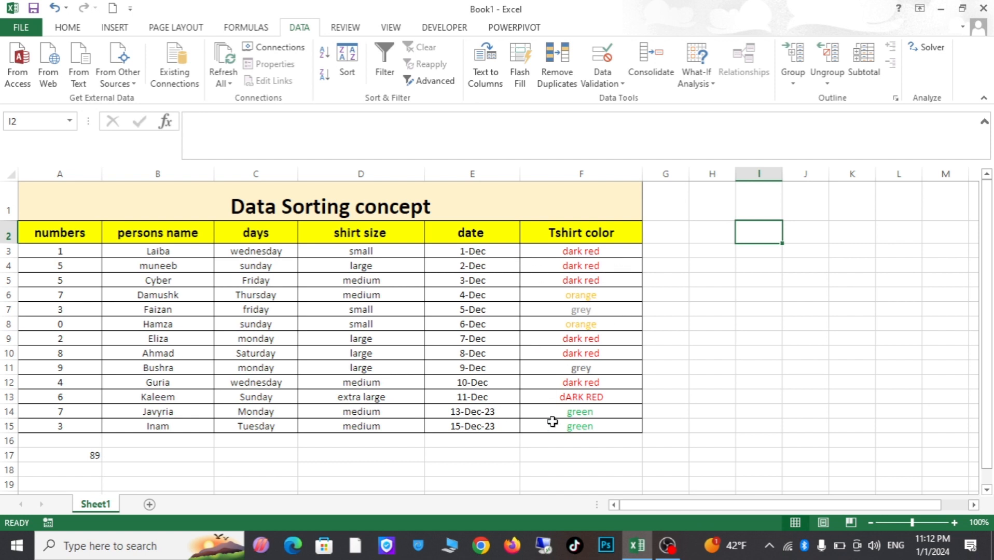
- Open the Sort settings for the table A2:F15 and set it to sort Column F on font color
left_click(216, 283)
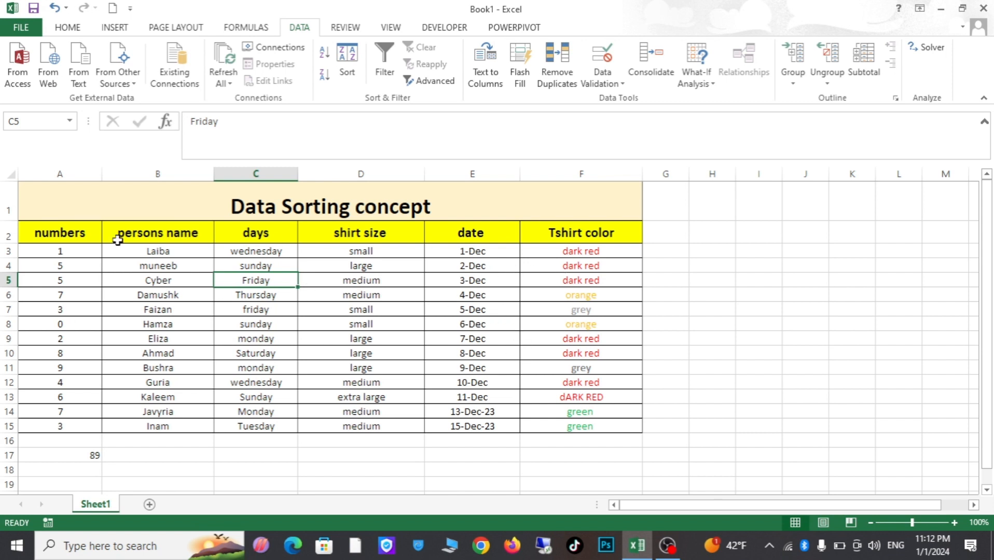
left_click_drag(52, 236, 544, 420)
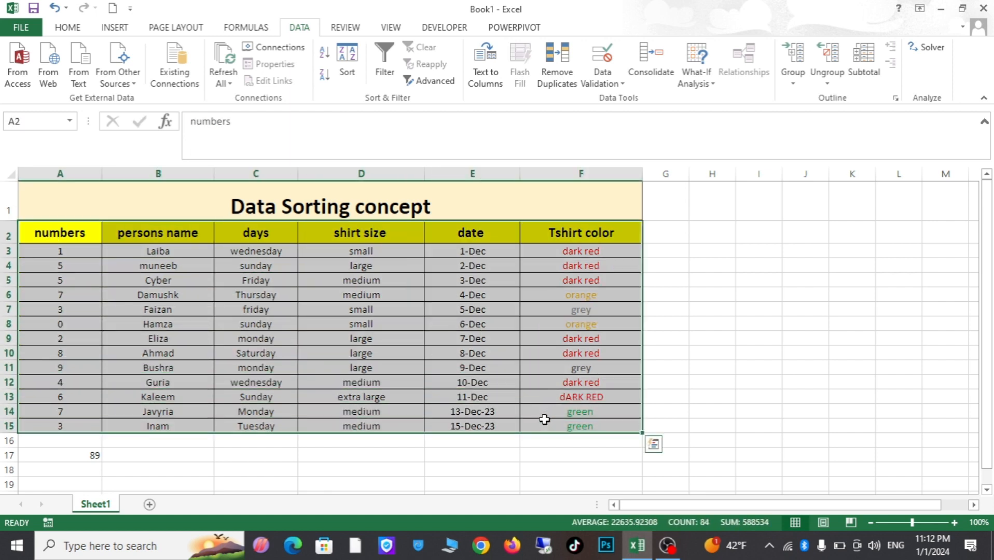
left_click(347, 63)
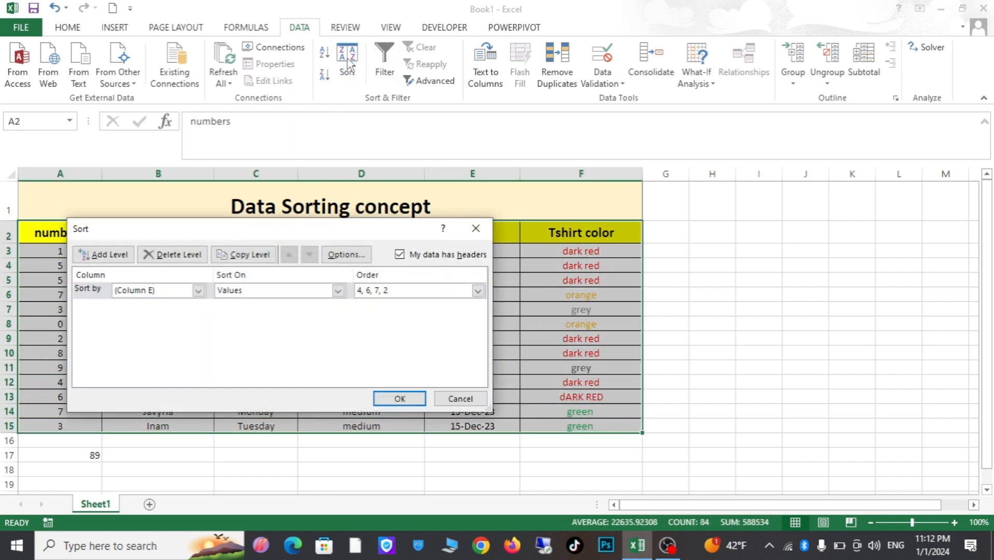
left_click(198, 290)
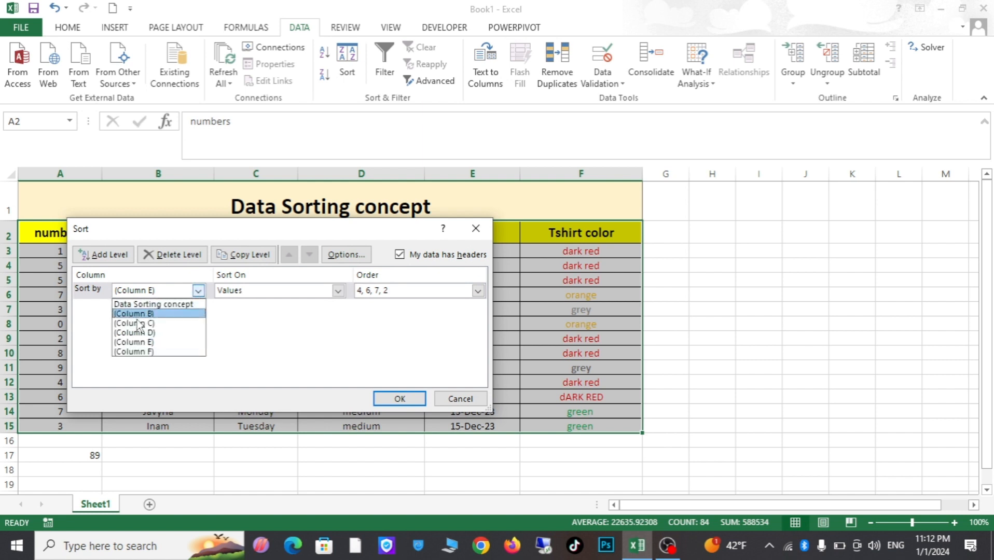
left_click(134, 352)
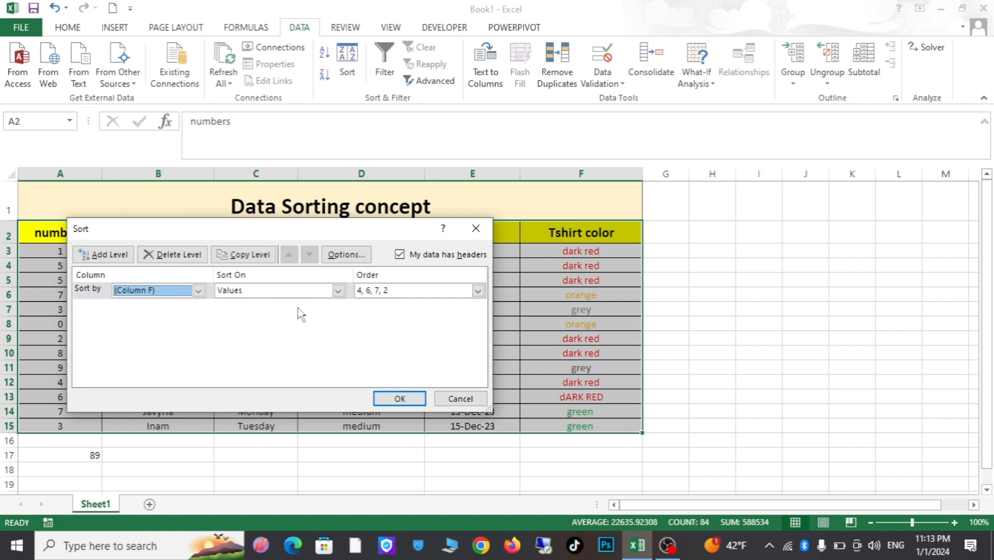
left_click(337, 295)
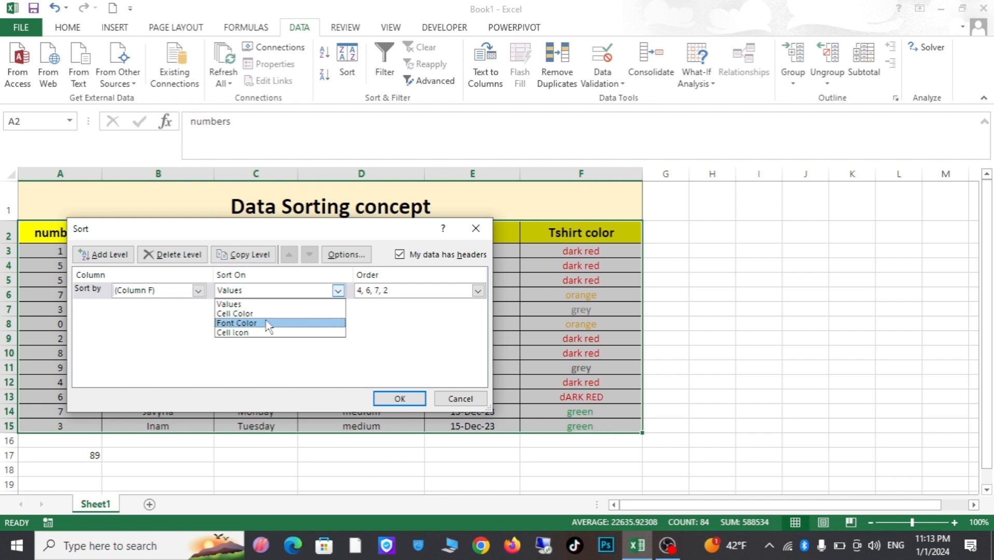
left_click(228, 324)
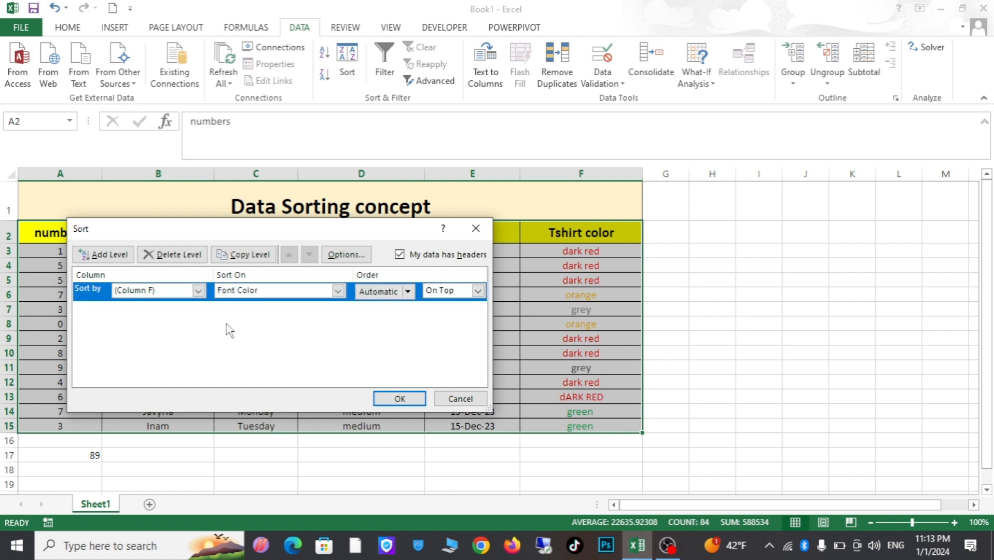
- Set the green font color, RGB(0, 176, 80), to be placed on top and apply the sort
left_click(407, 292)
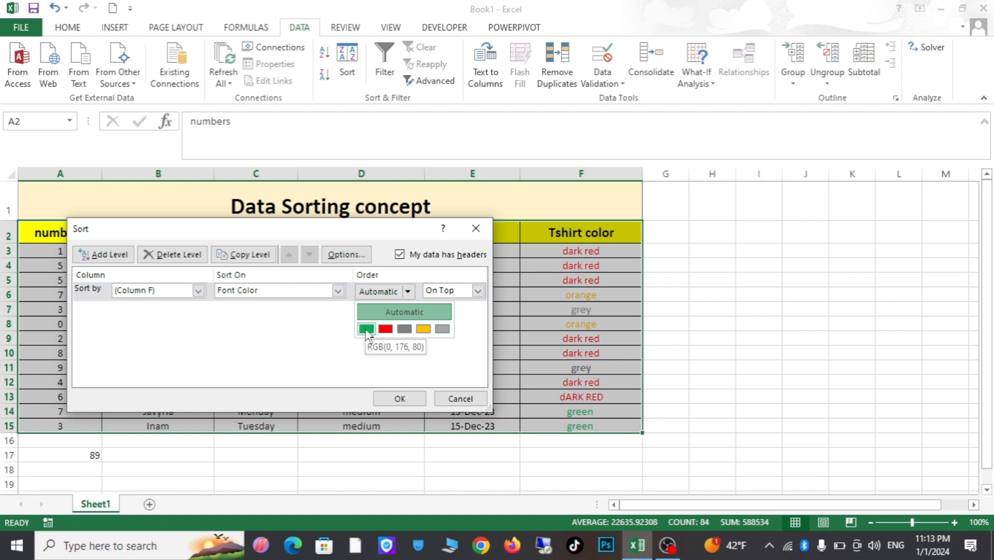
left_click(263, 238)
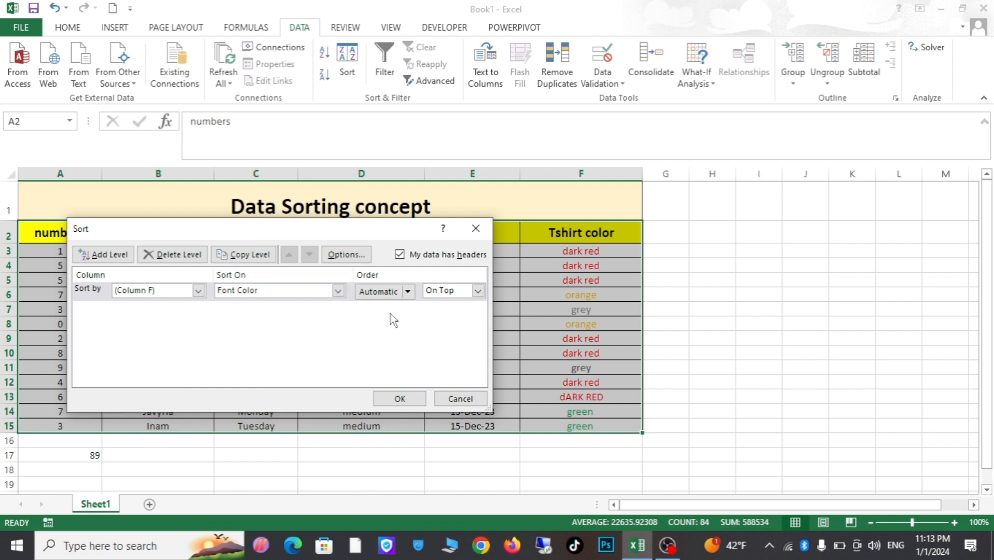
left_click(407, 292)
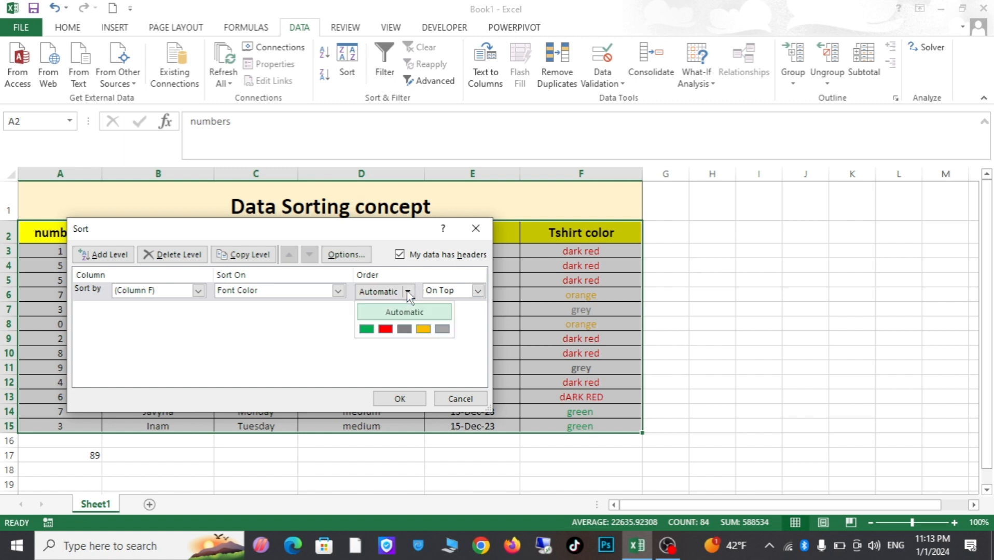
left_click(366, 329)
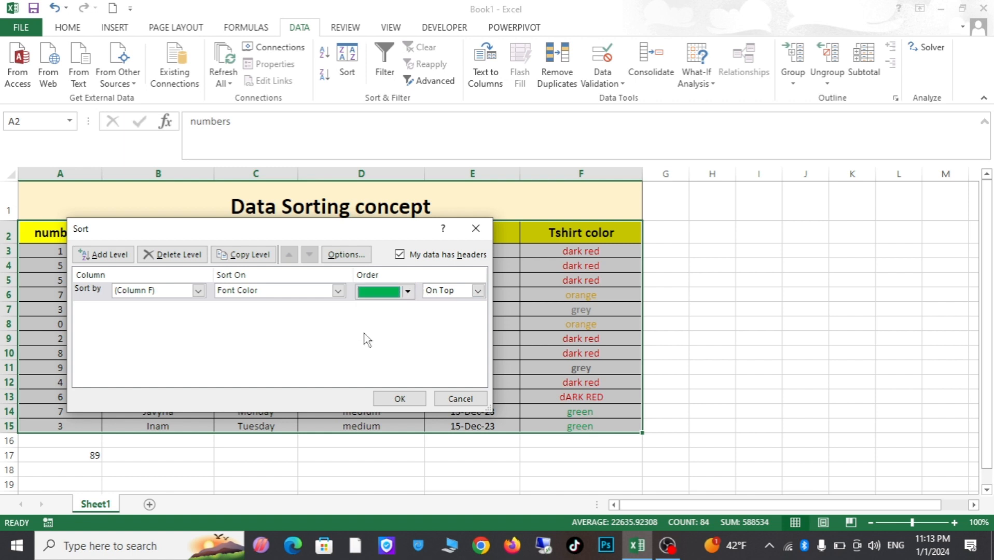
left_click(478, 292)
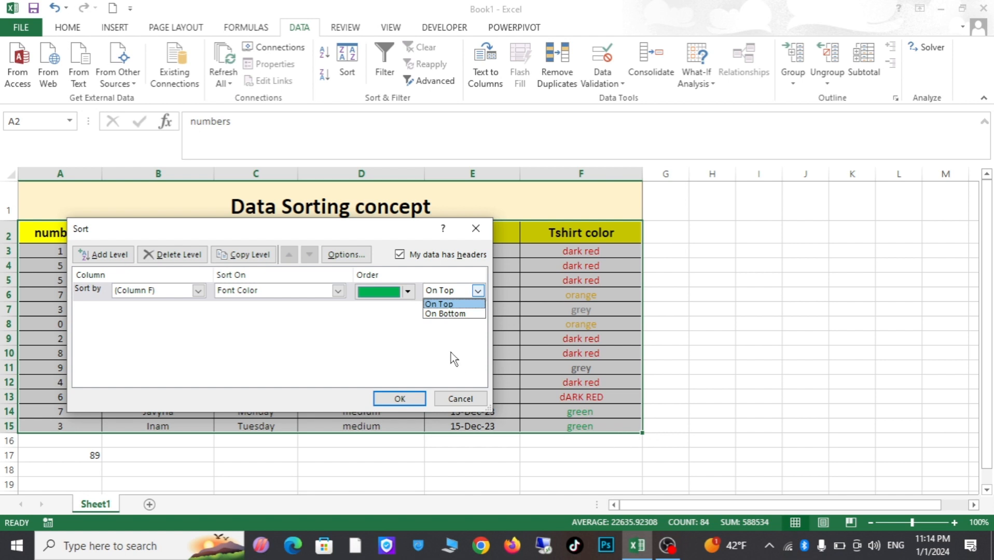
left_click(450, 304)
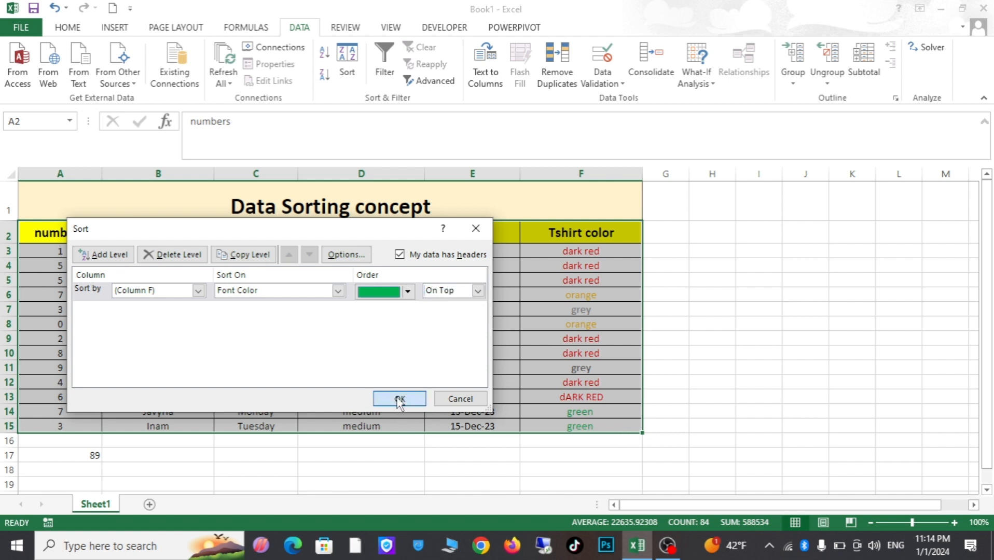
left_click(398, 399)
left_click(706, 345)
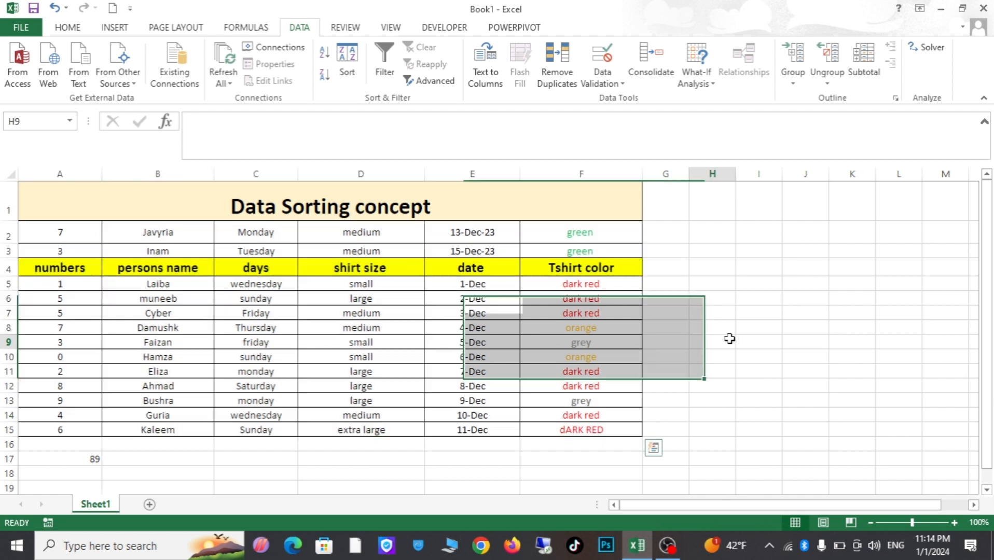
- Examine the rows with green T-shirt color and the position of the header row in the sorted table
left_click(572, 239)
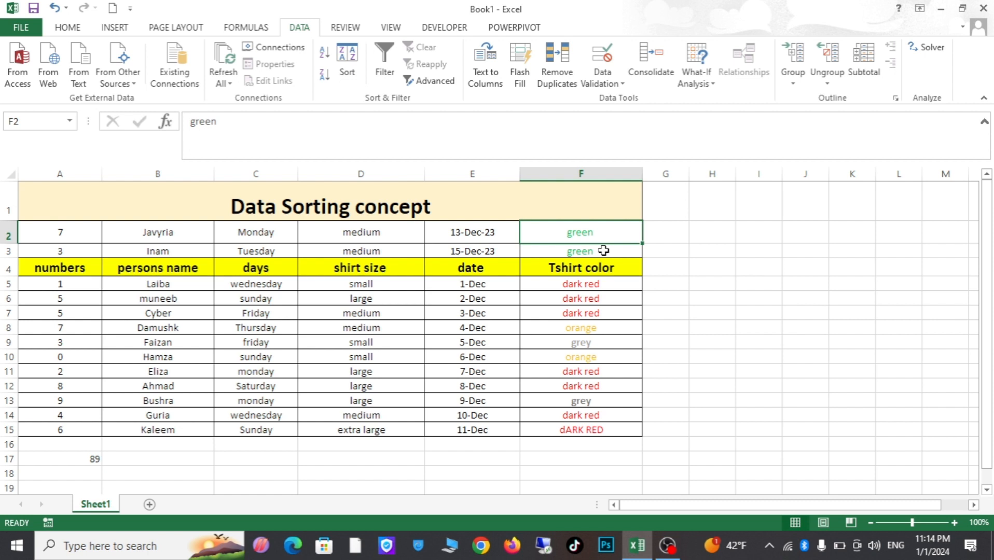
left_click_drag(80, 269, 552, 272)
left_click(800, 303)
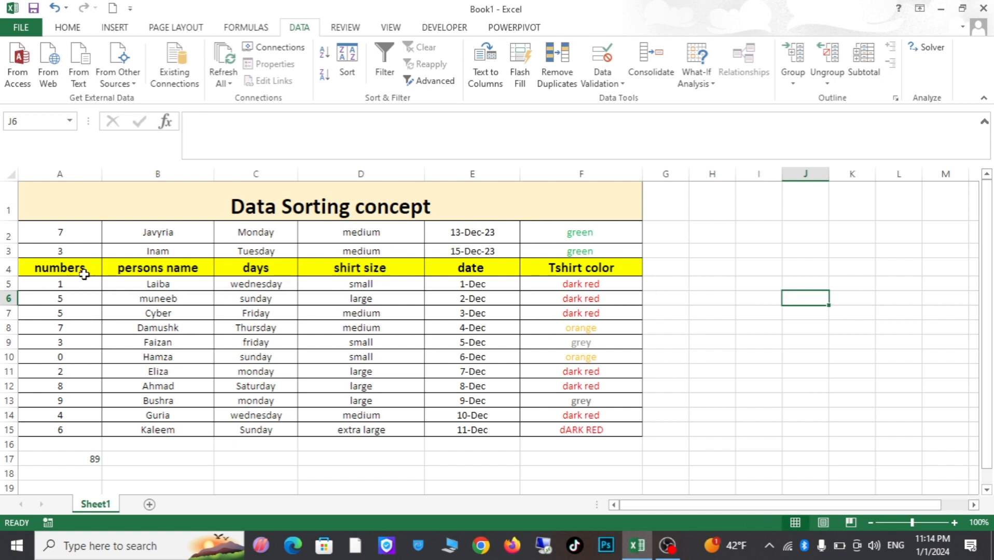
left_click_drag(82, 270, 542, 272)
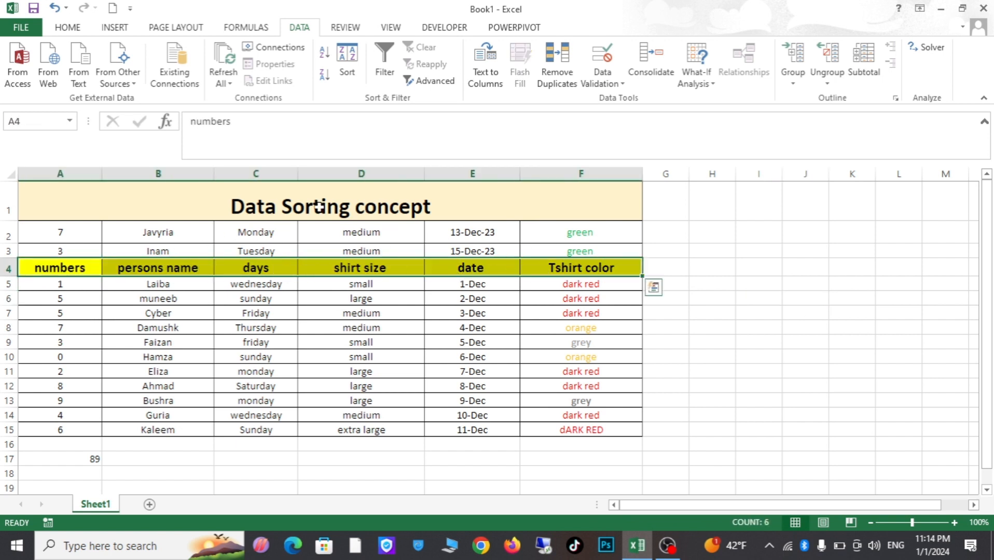
left_click_drag(135, 208, 444, 430)
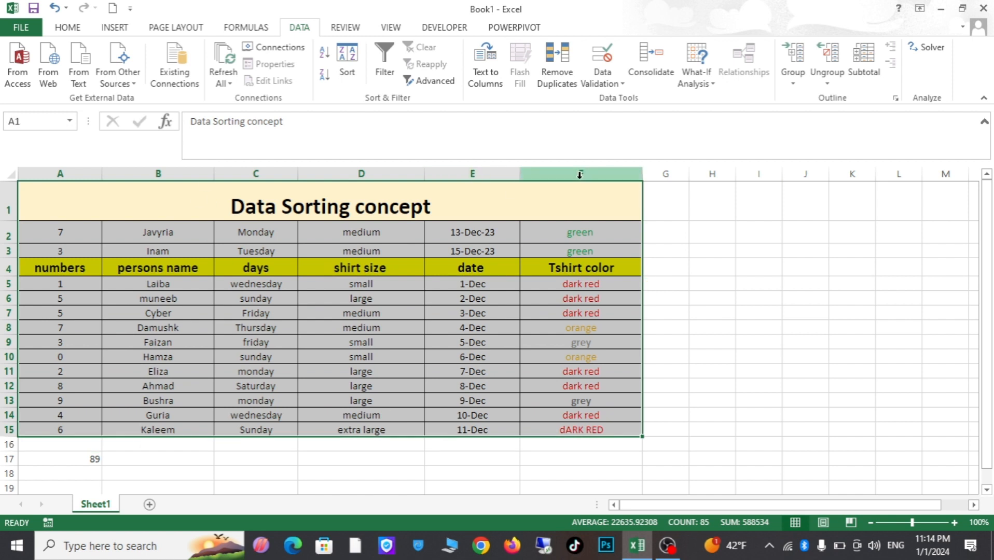
left_click(760, 263)
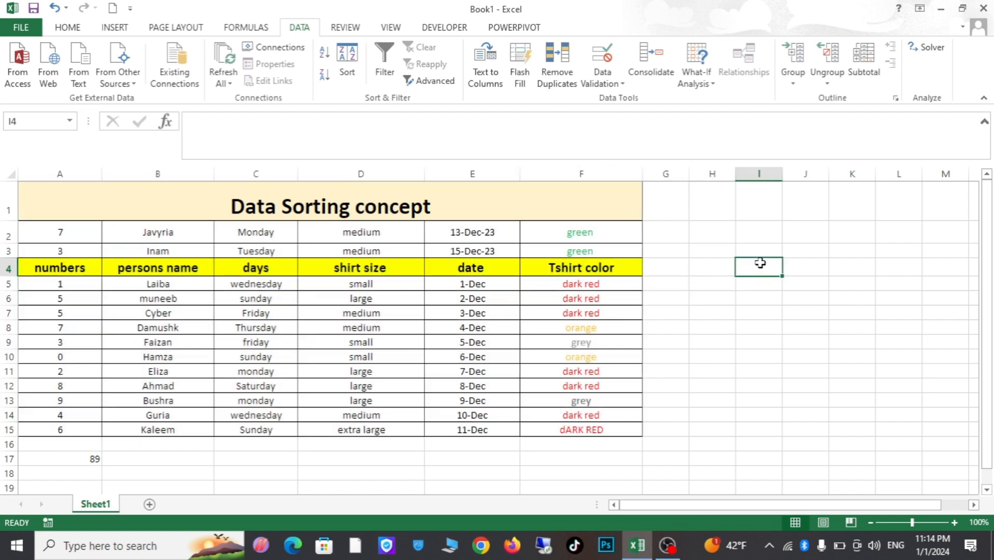